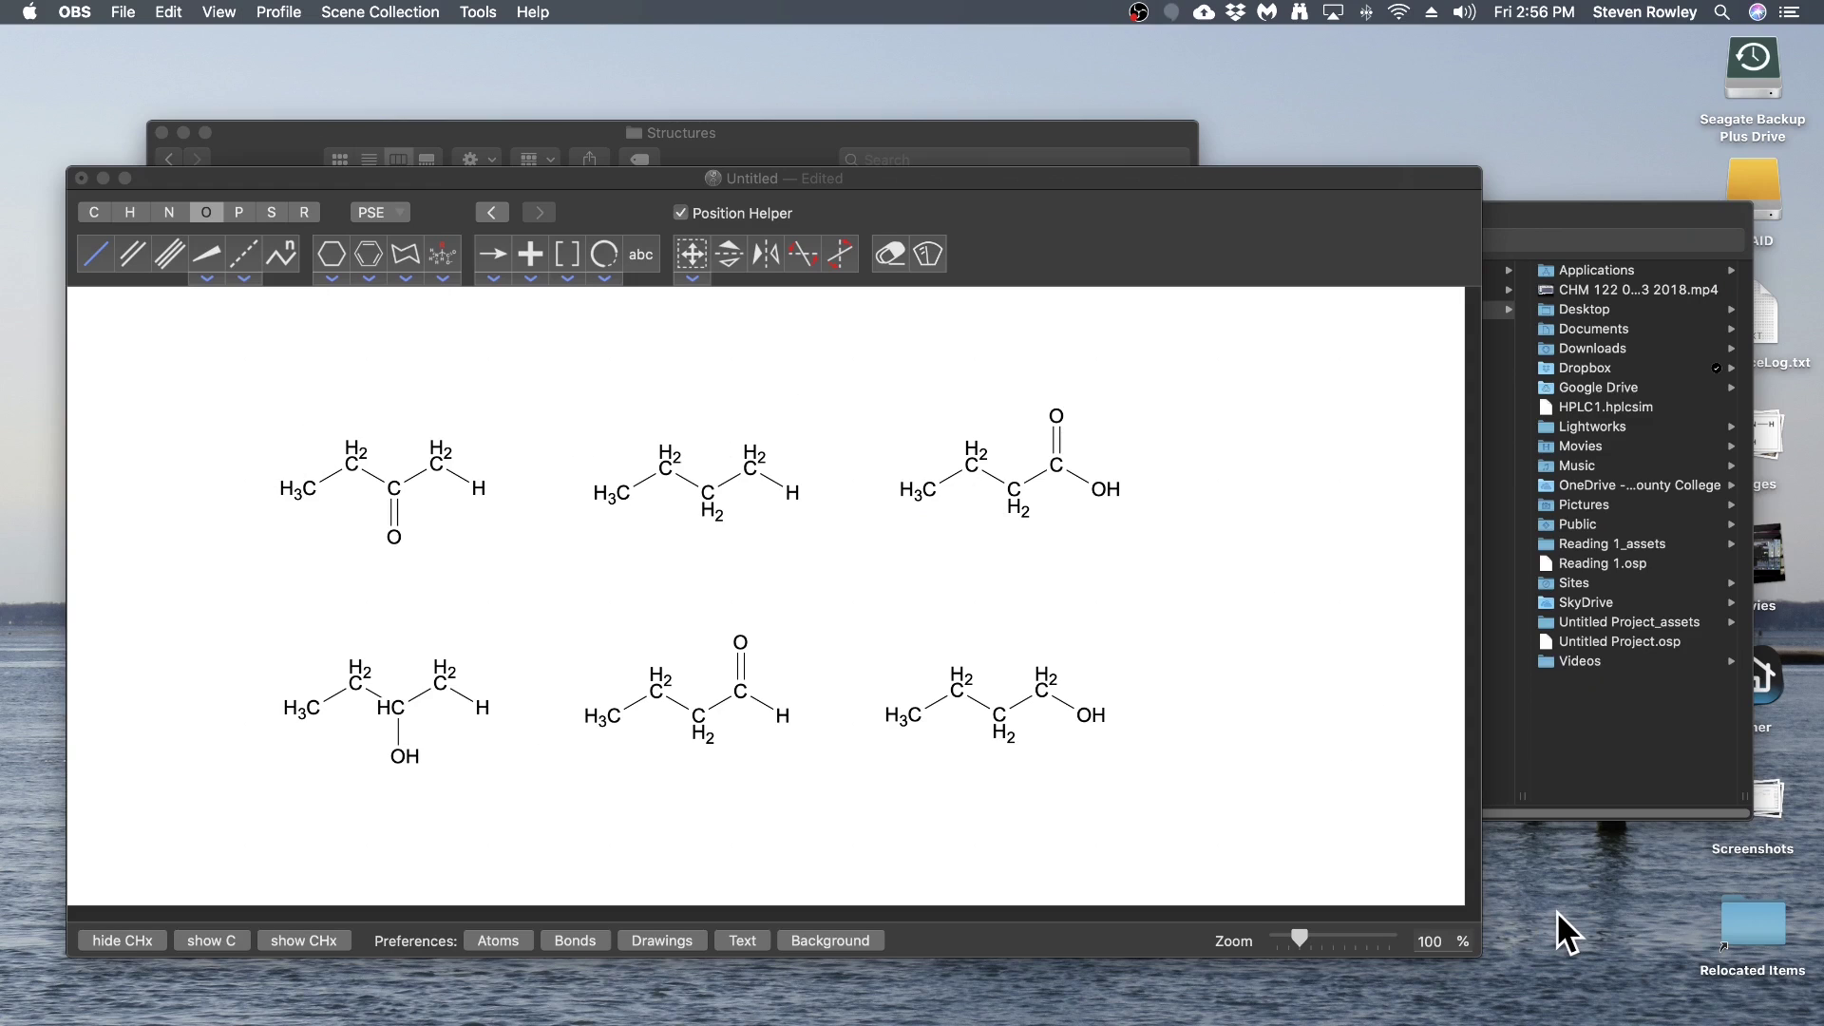
Switch to MoleculeSketch and look at the export command for the drawn structures
key(super+Tab)
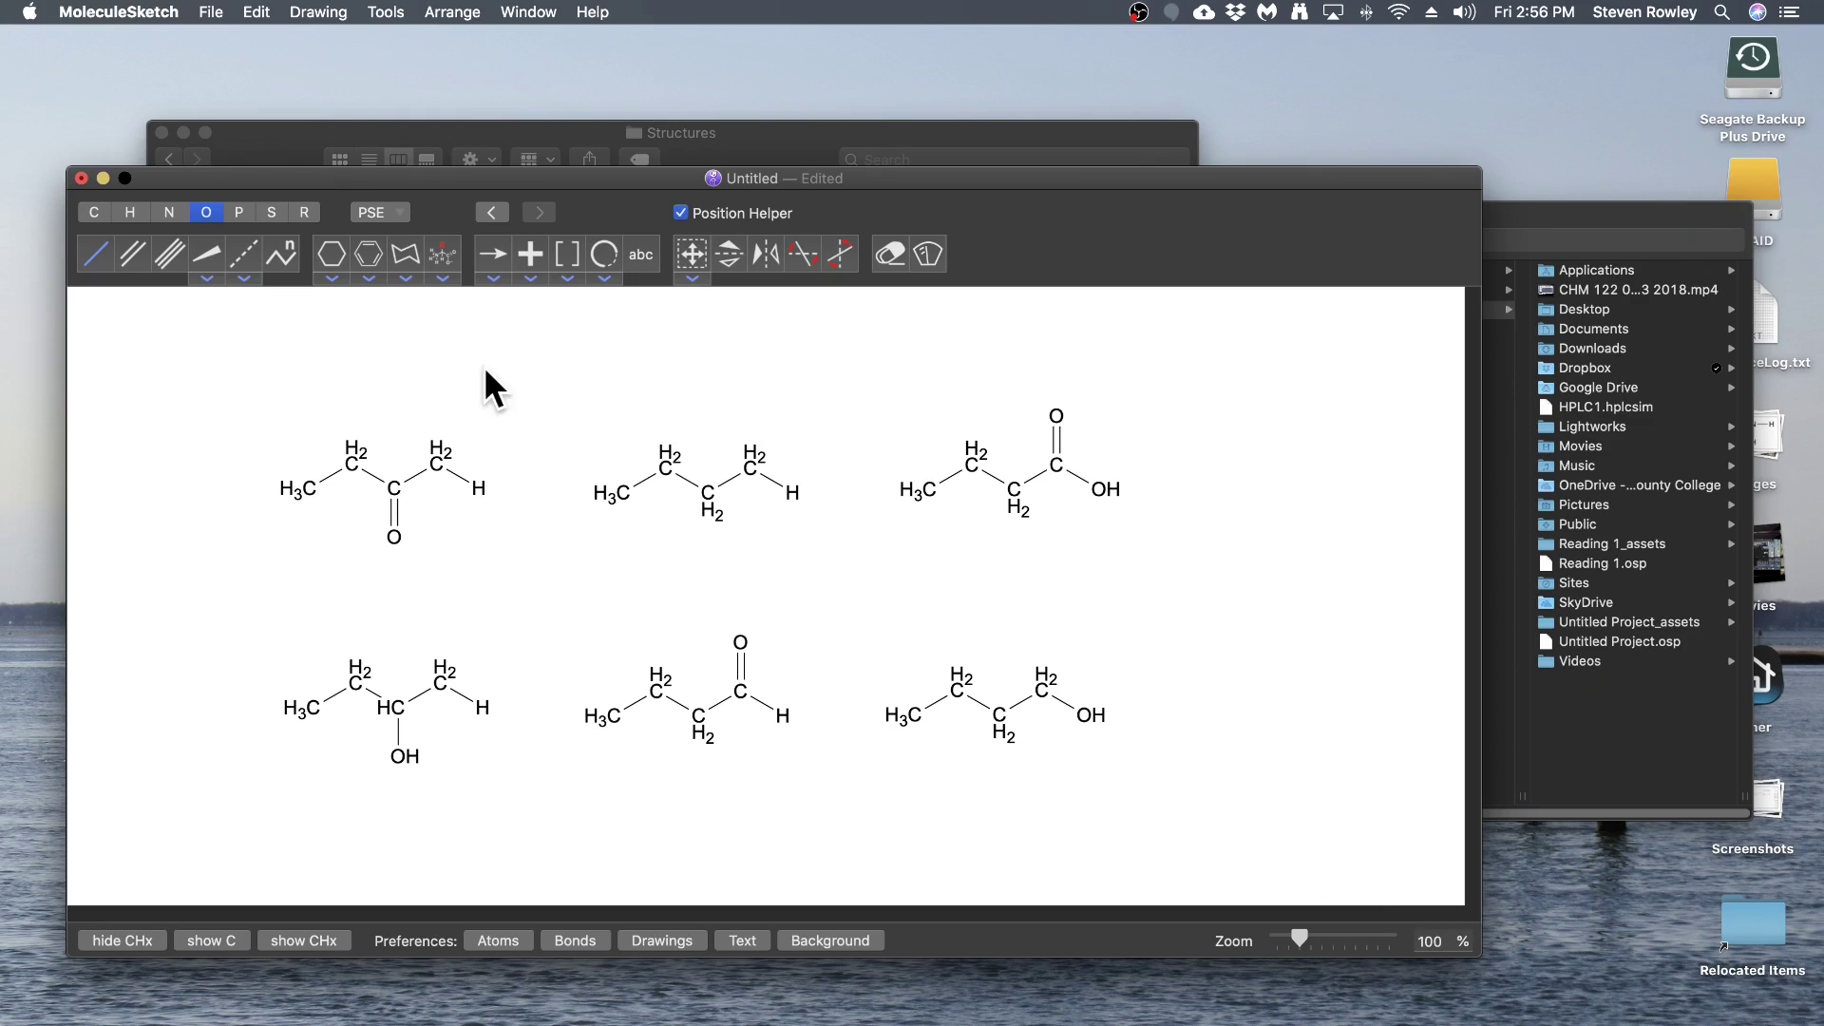
click(207, 13)
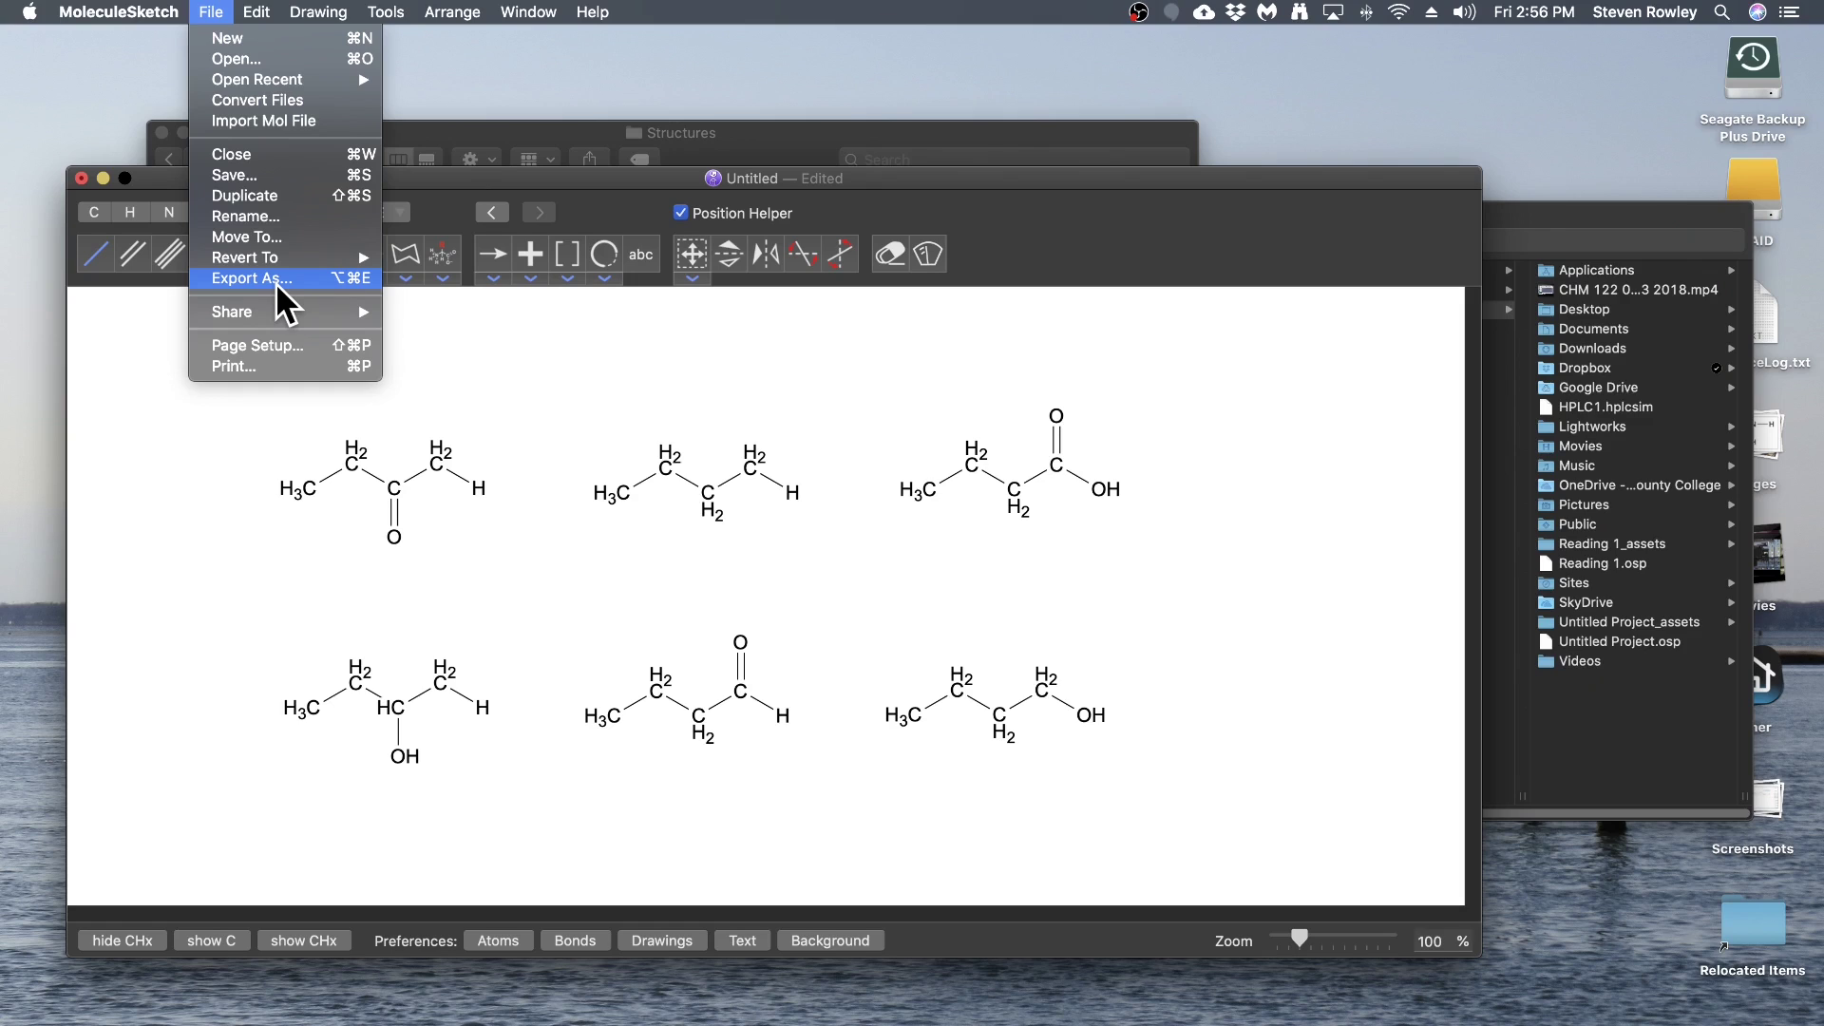
click(200, 5)
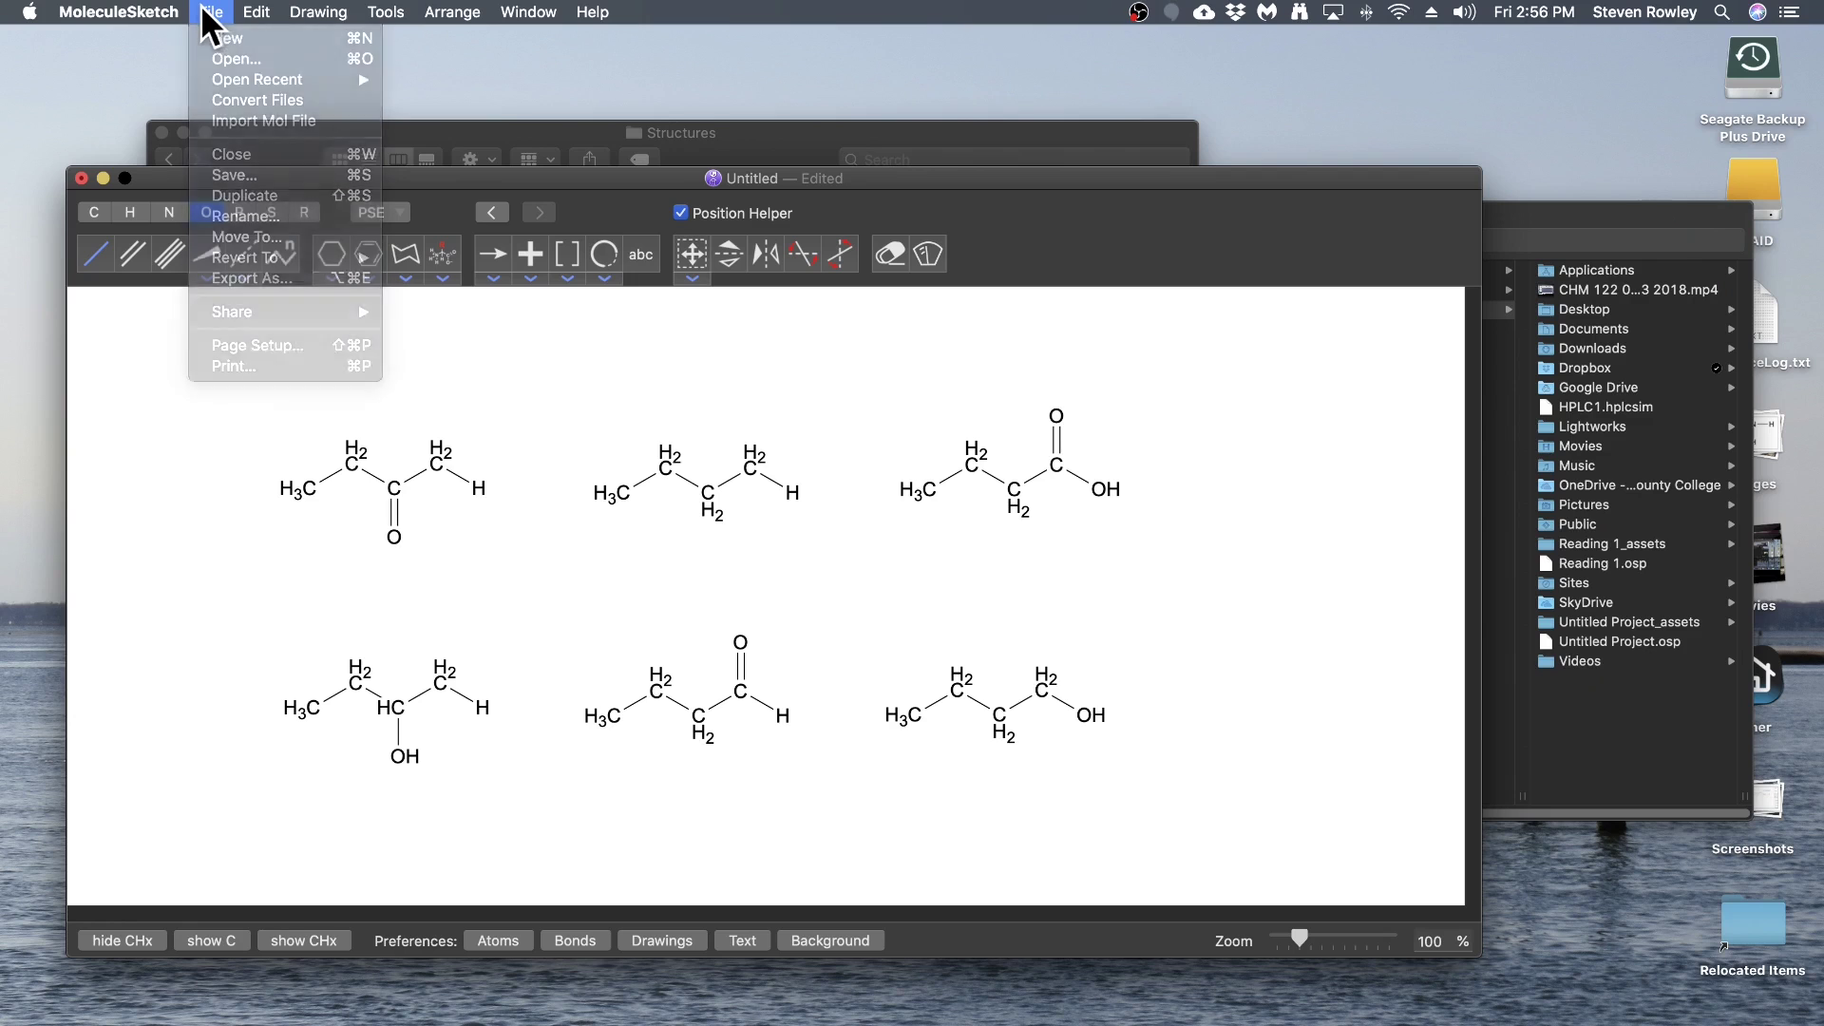
Switch to Chrome and start a new Hot Spot question in the Organic Structures item bank
click(1670, 1005)
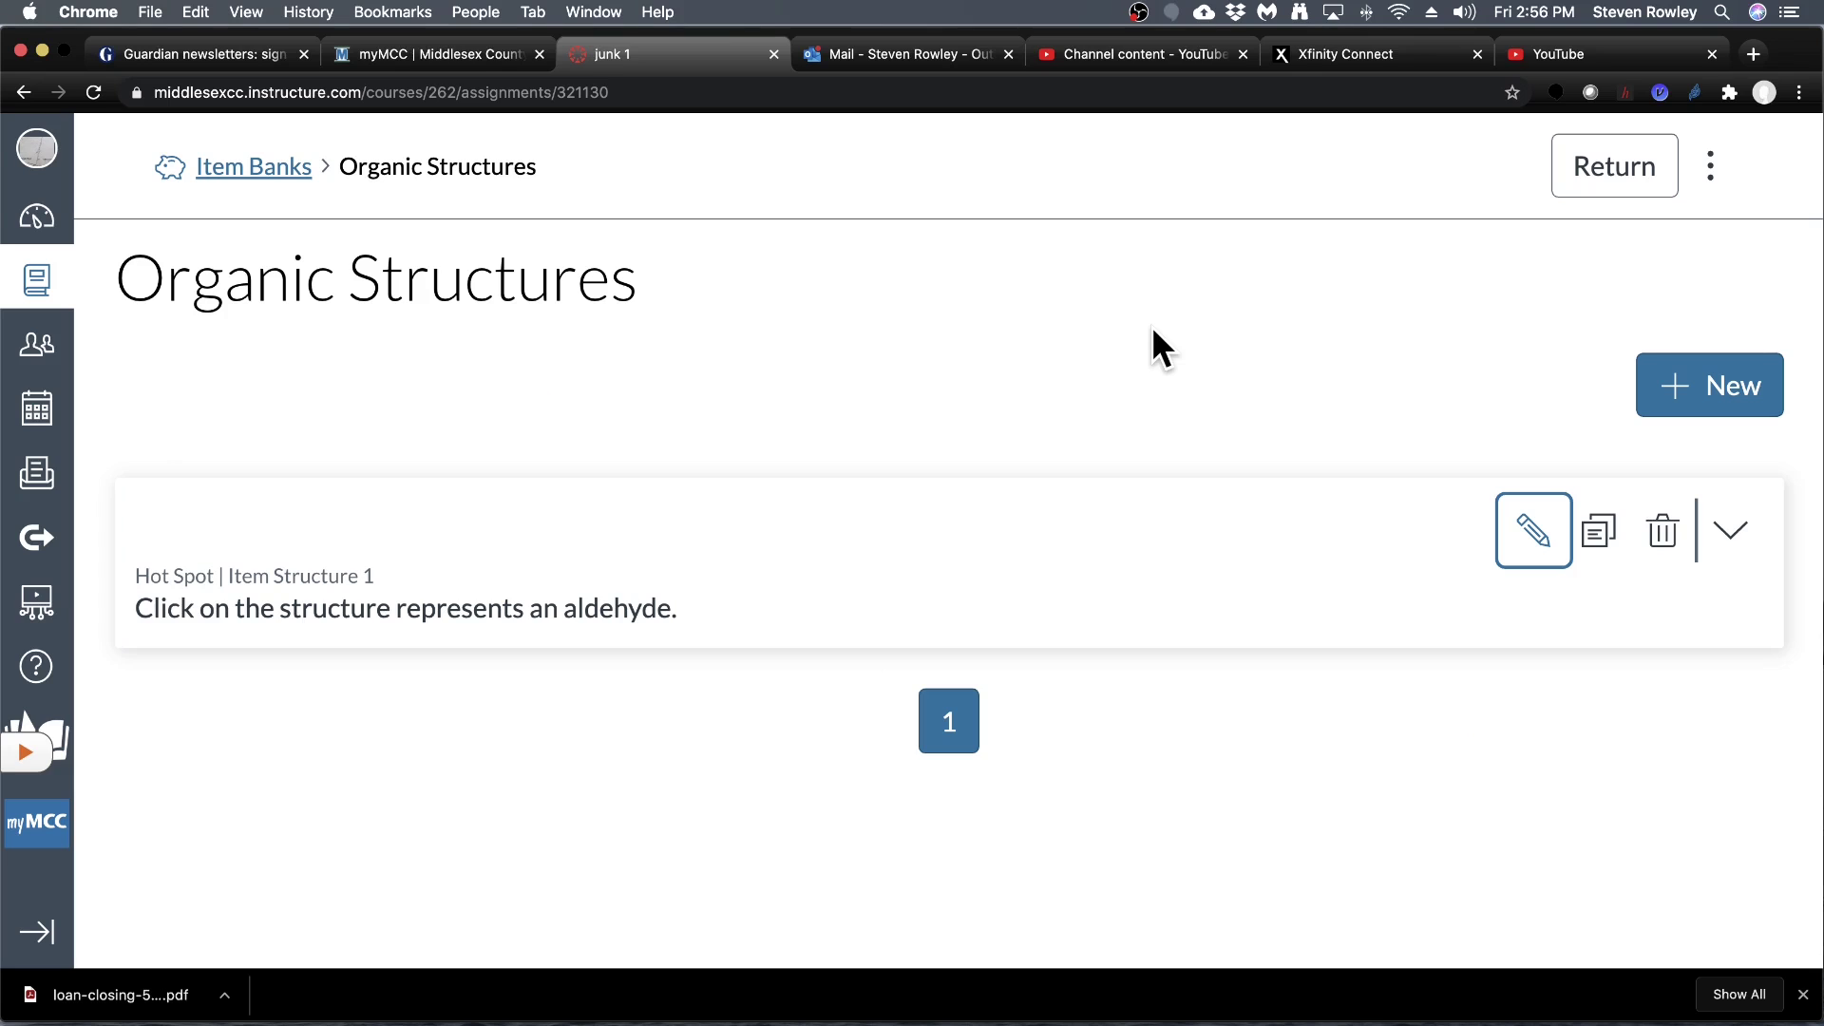
click(1741, 390)
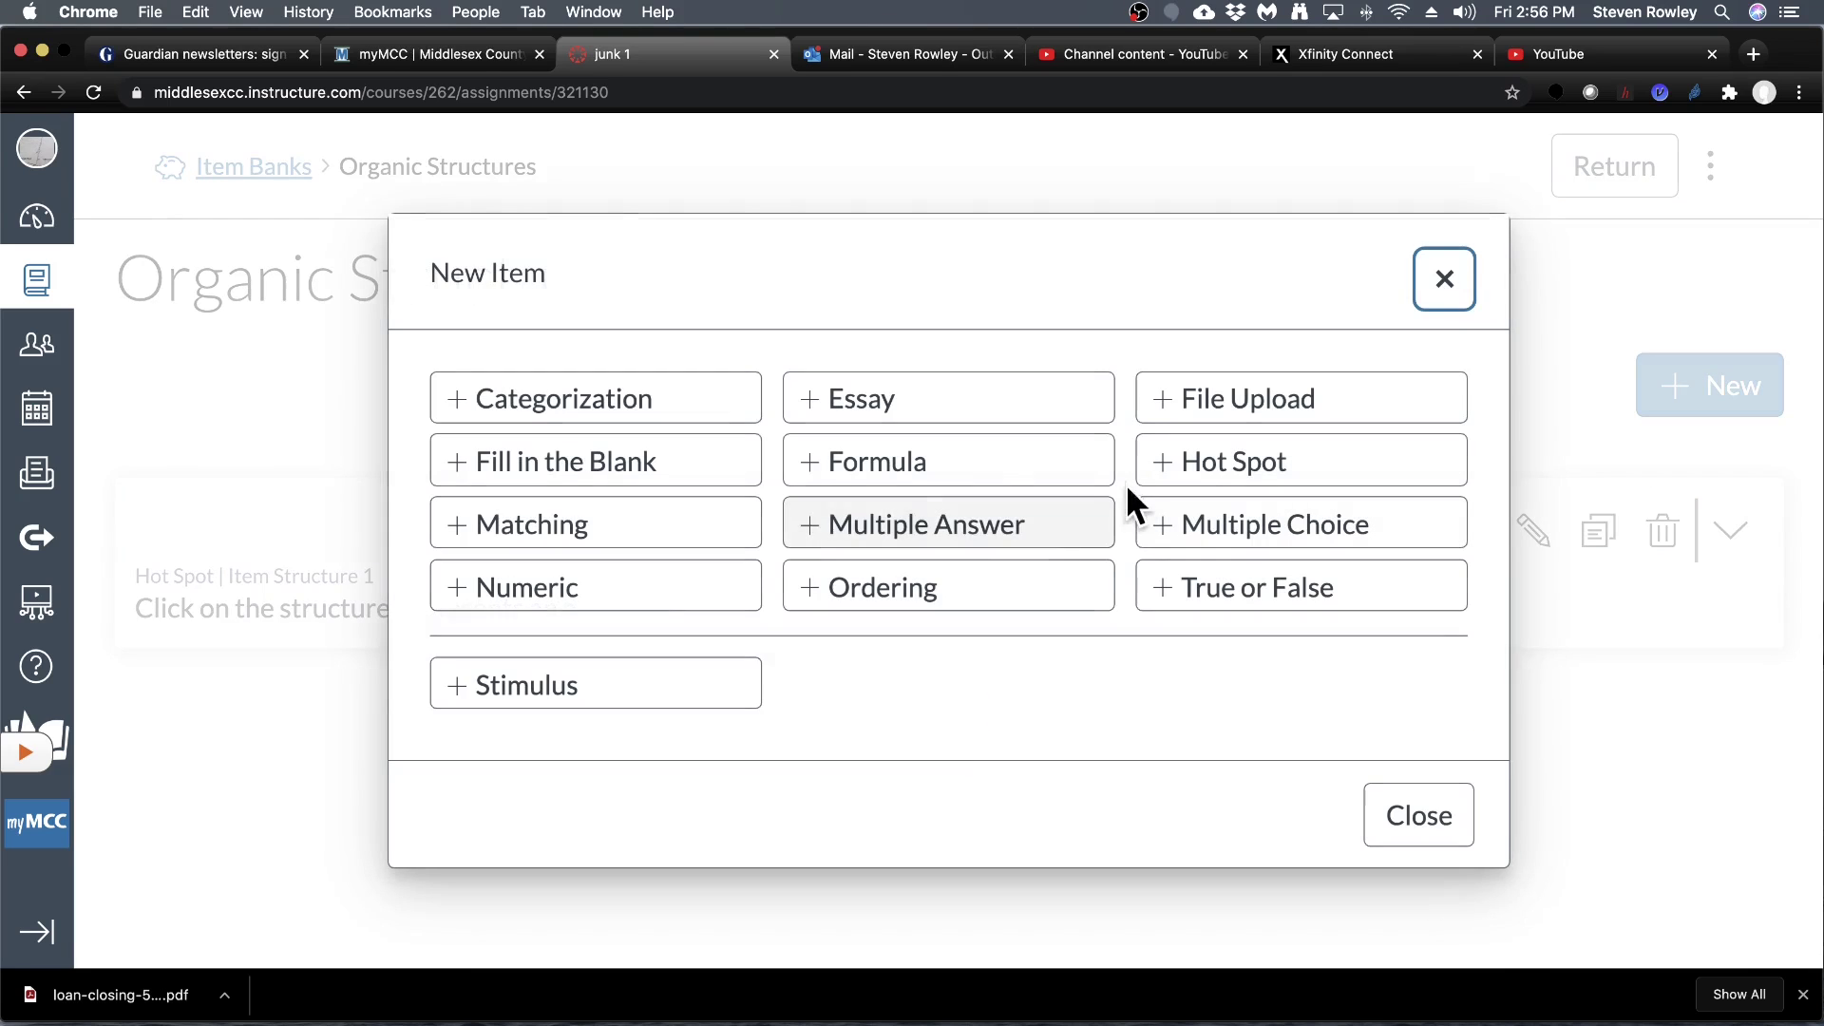
click(1246, 473)
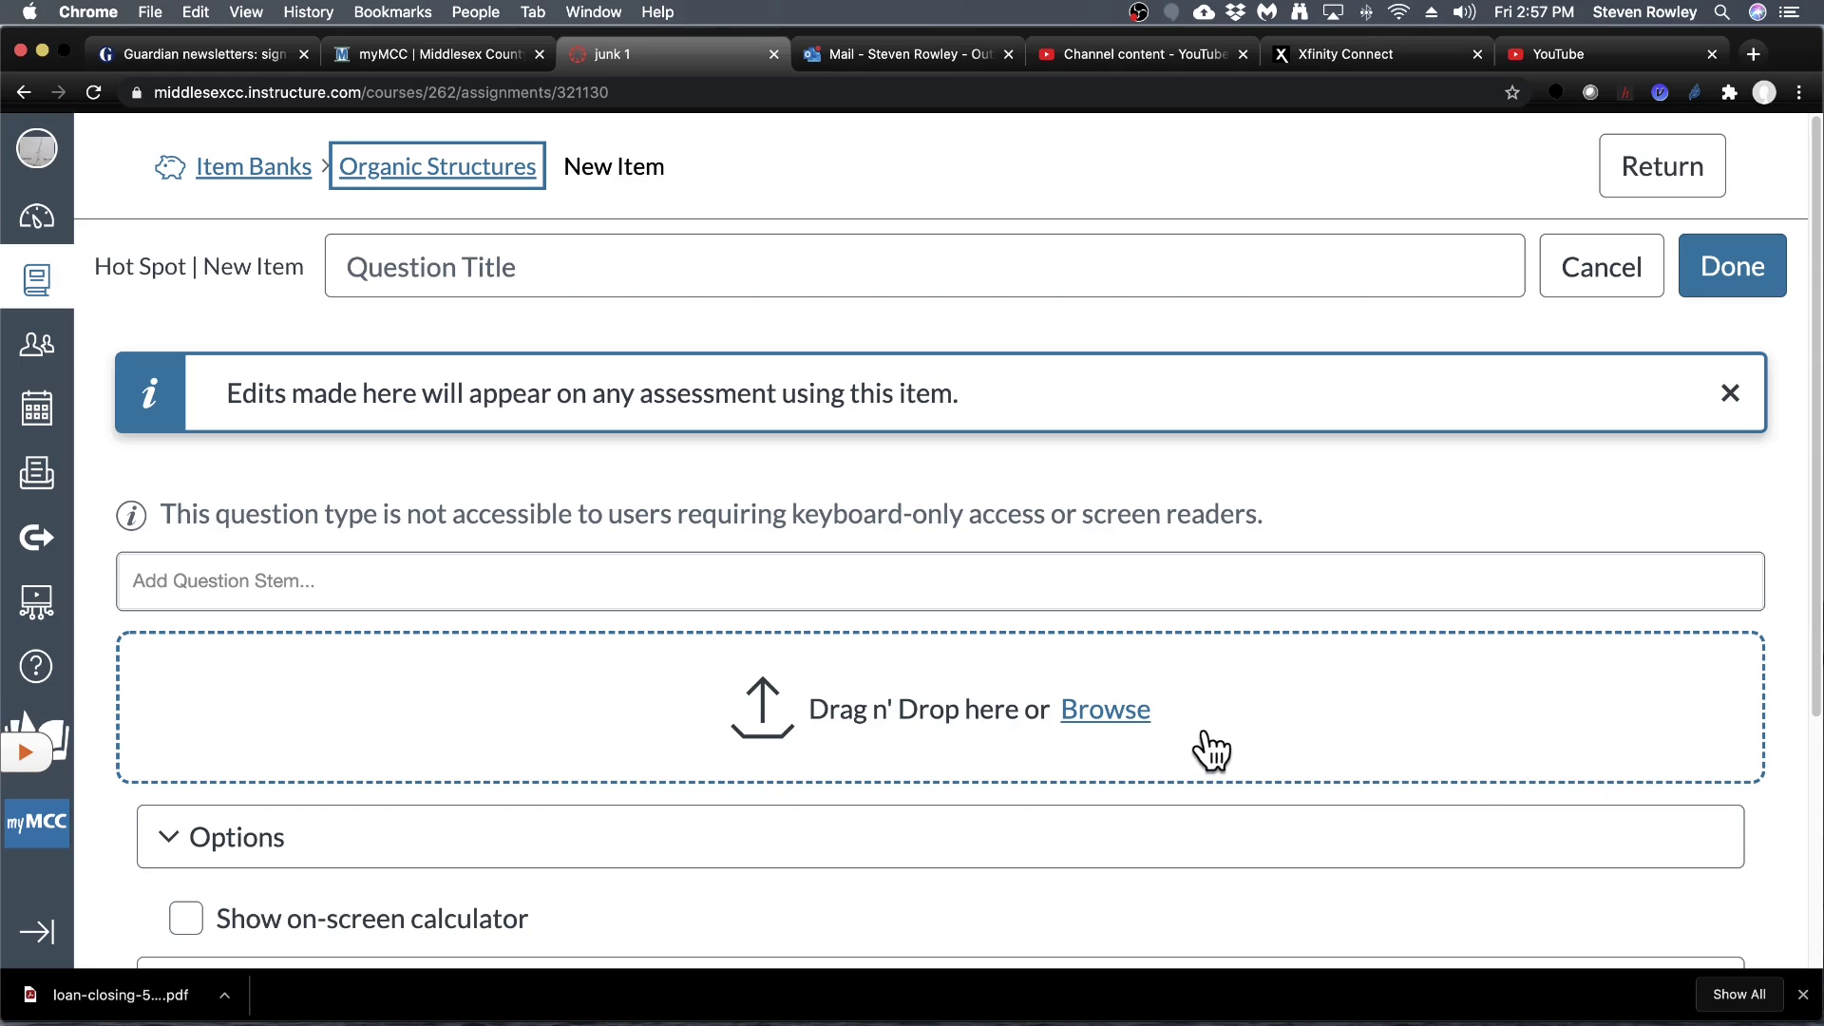
Enter the question stem "Click on the structure that represents a secondary alcohol." and upload C4 Palette.jpg as the hot spot image
click(488, 587)
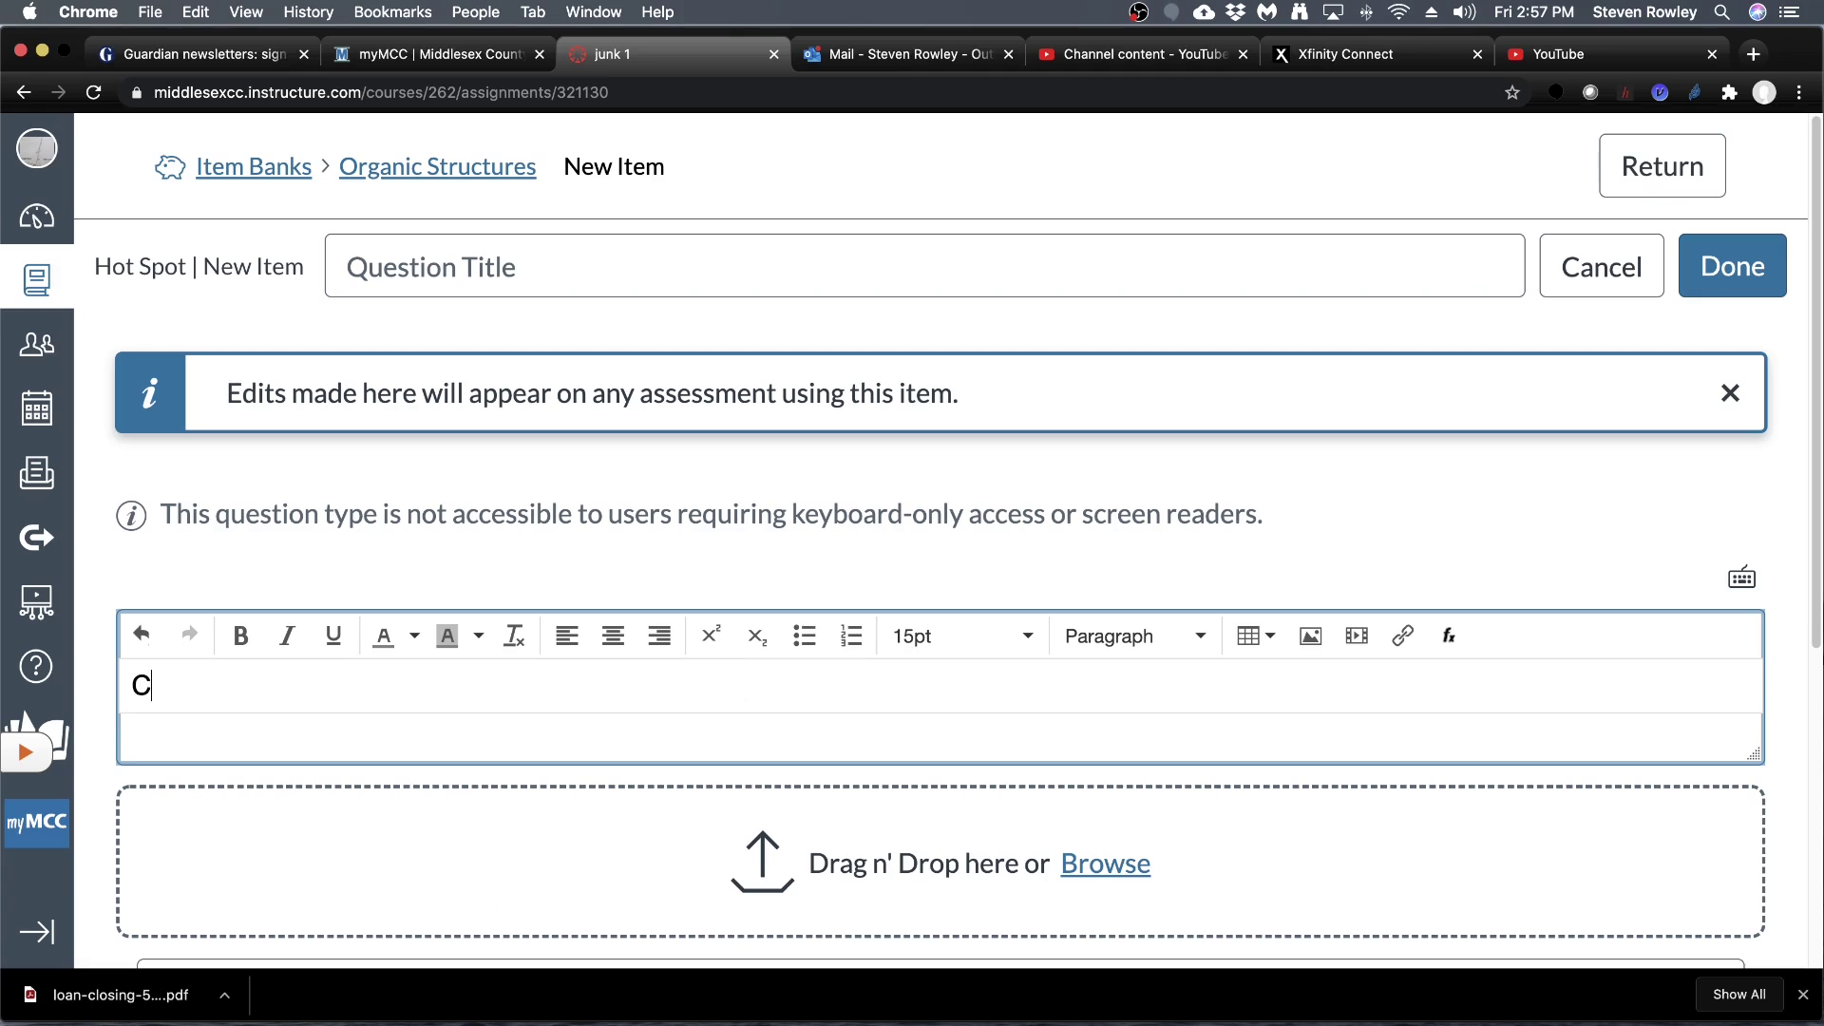
text(Click on the struc)
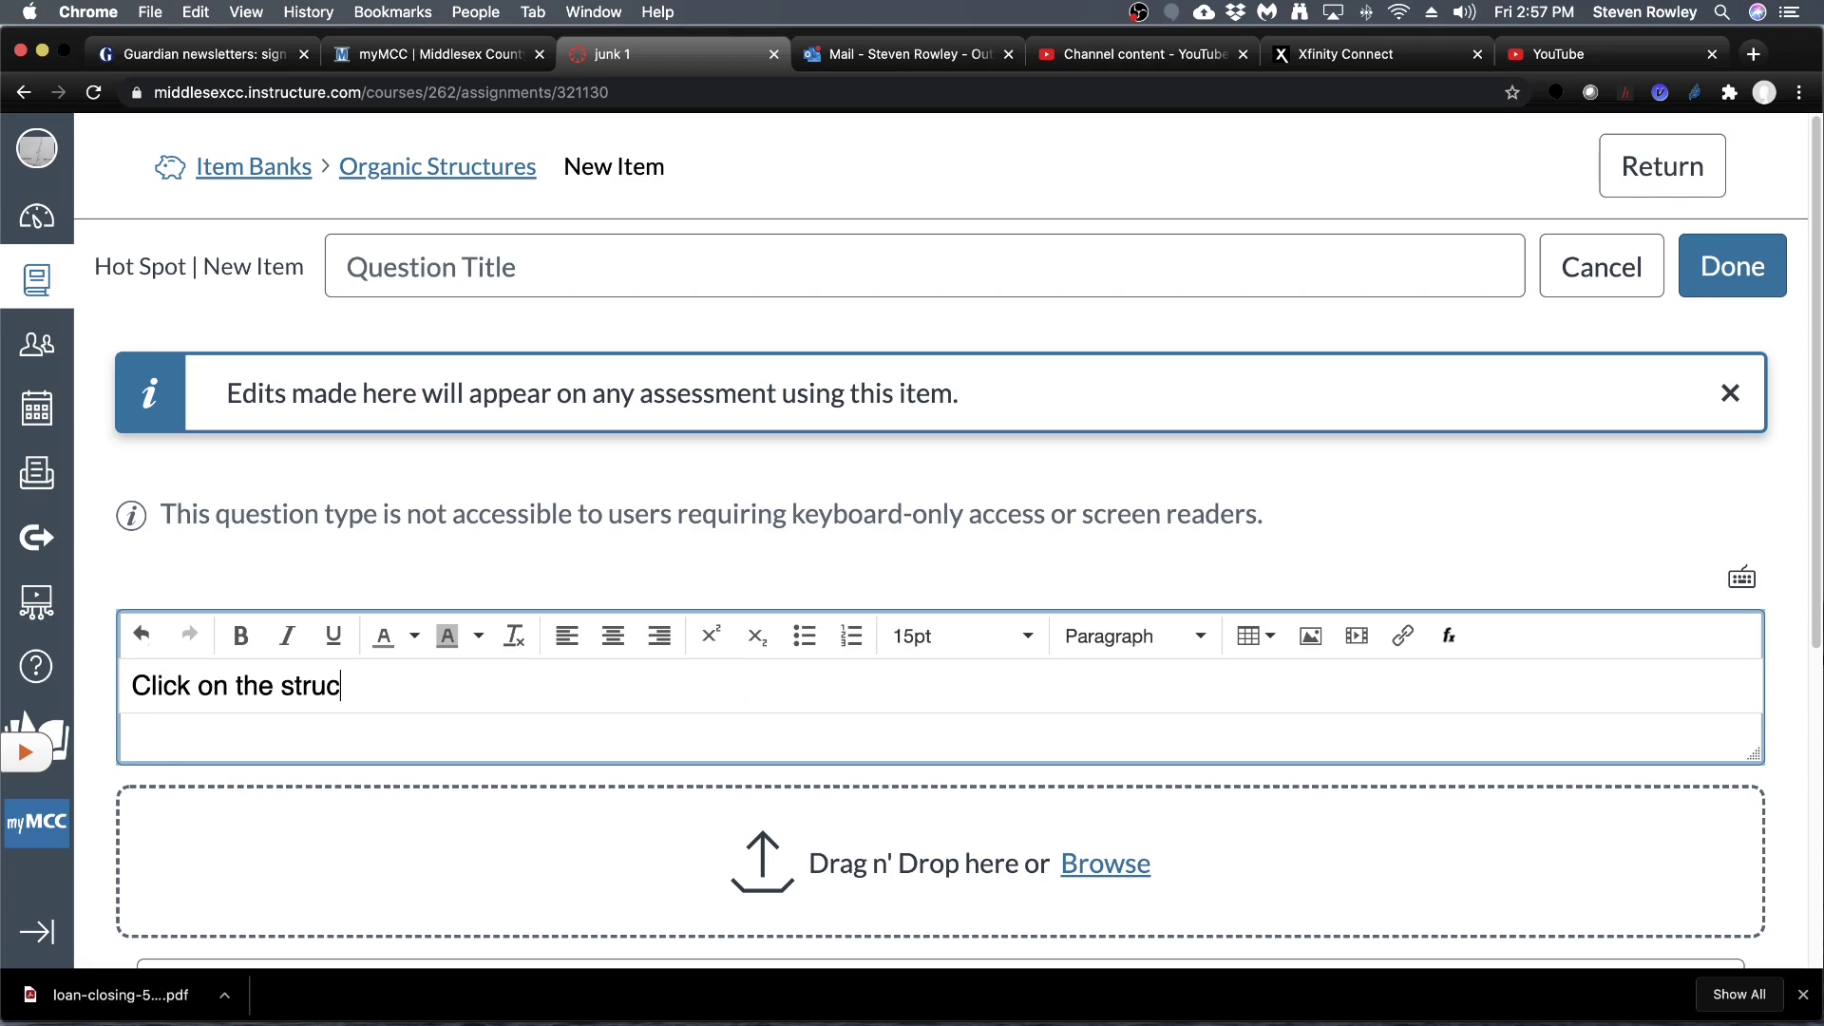
text(ture that represent)
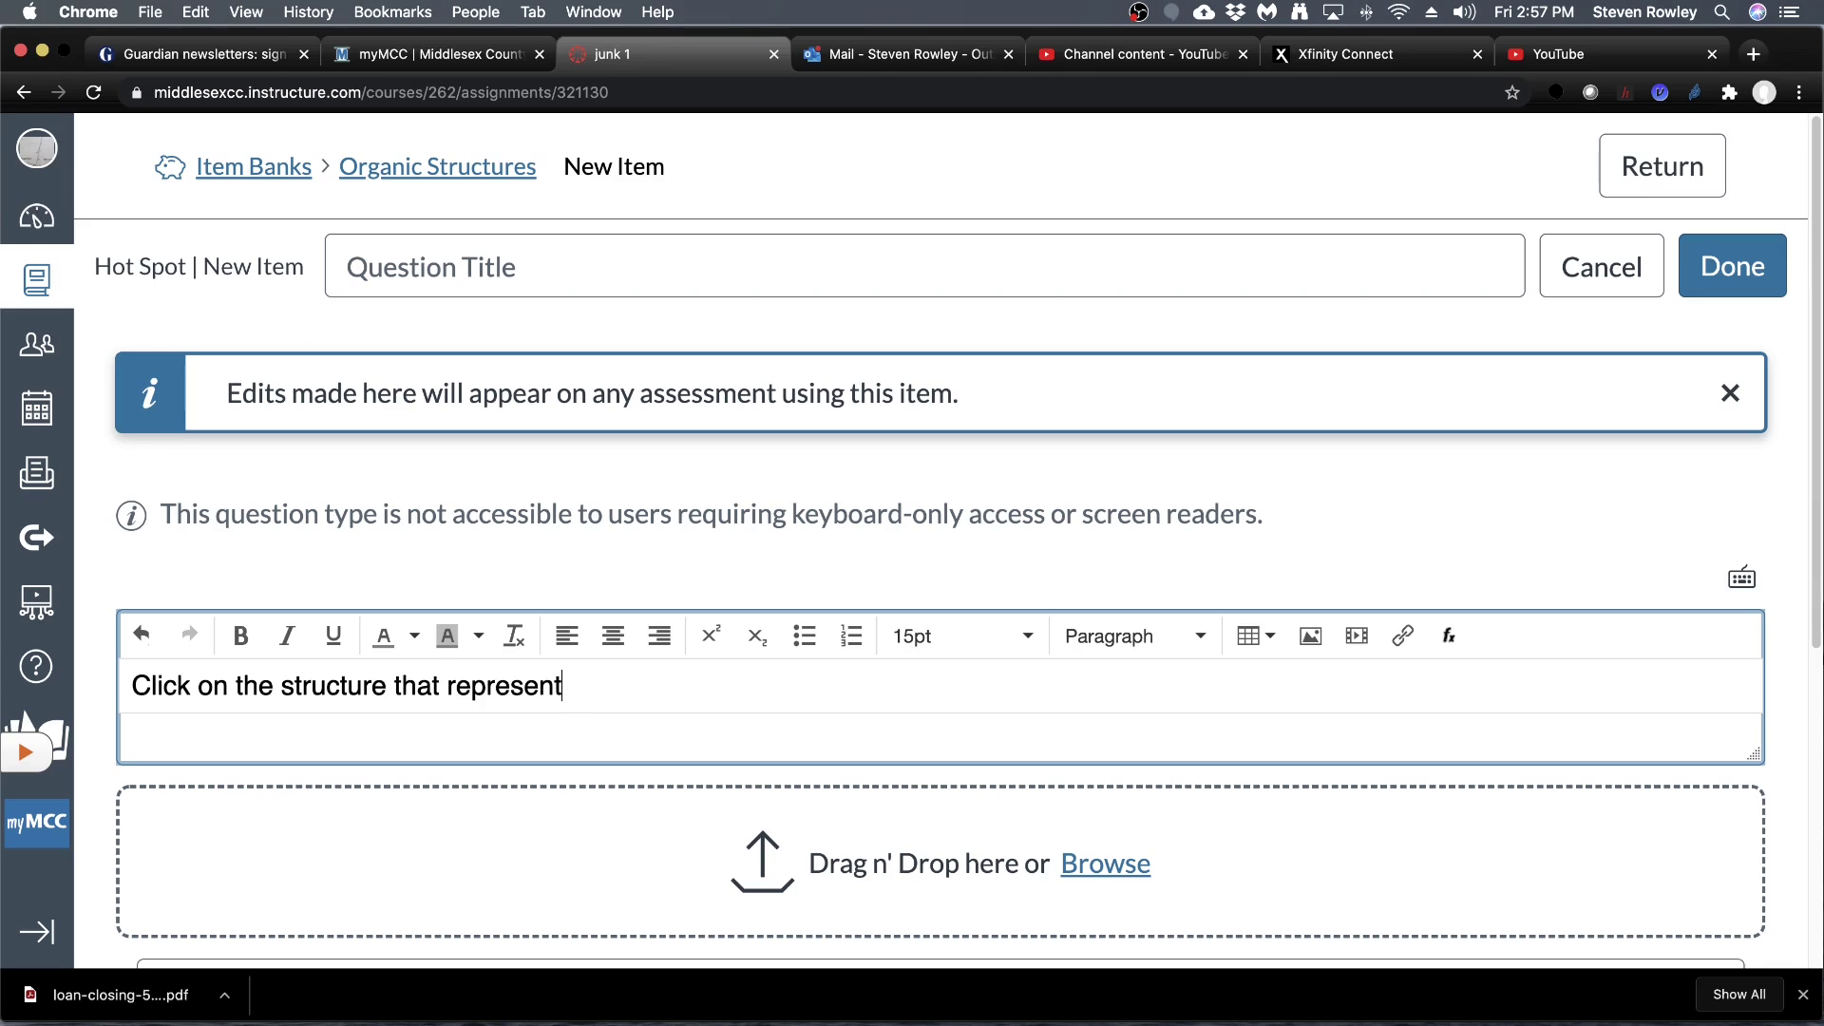
text(s a secondary alcohol.)
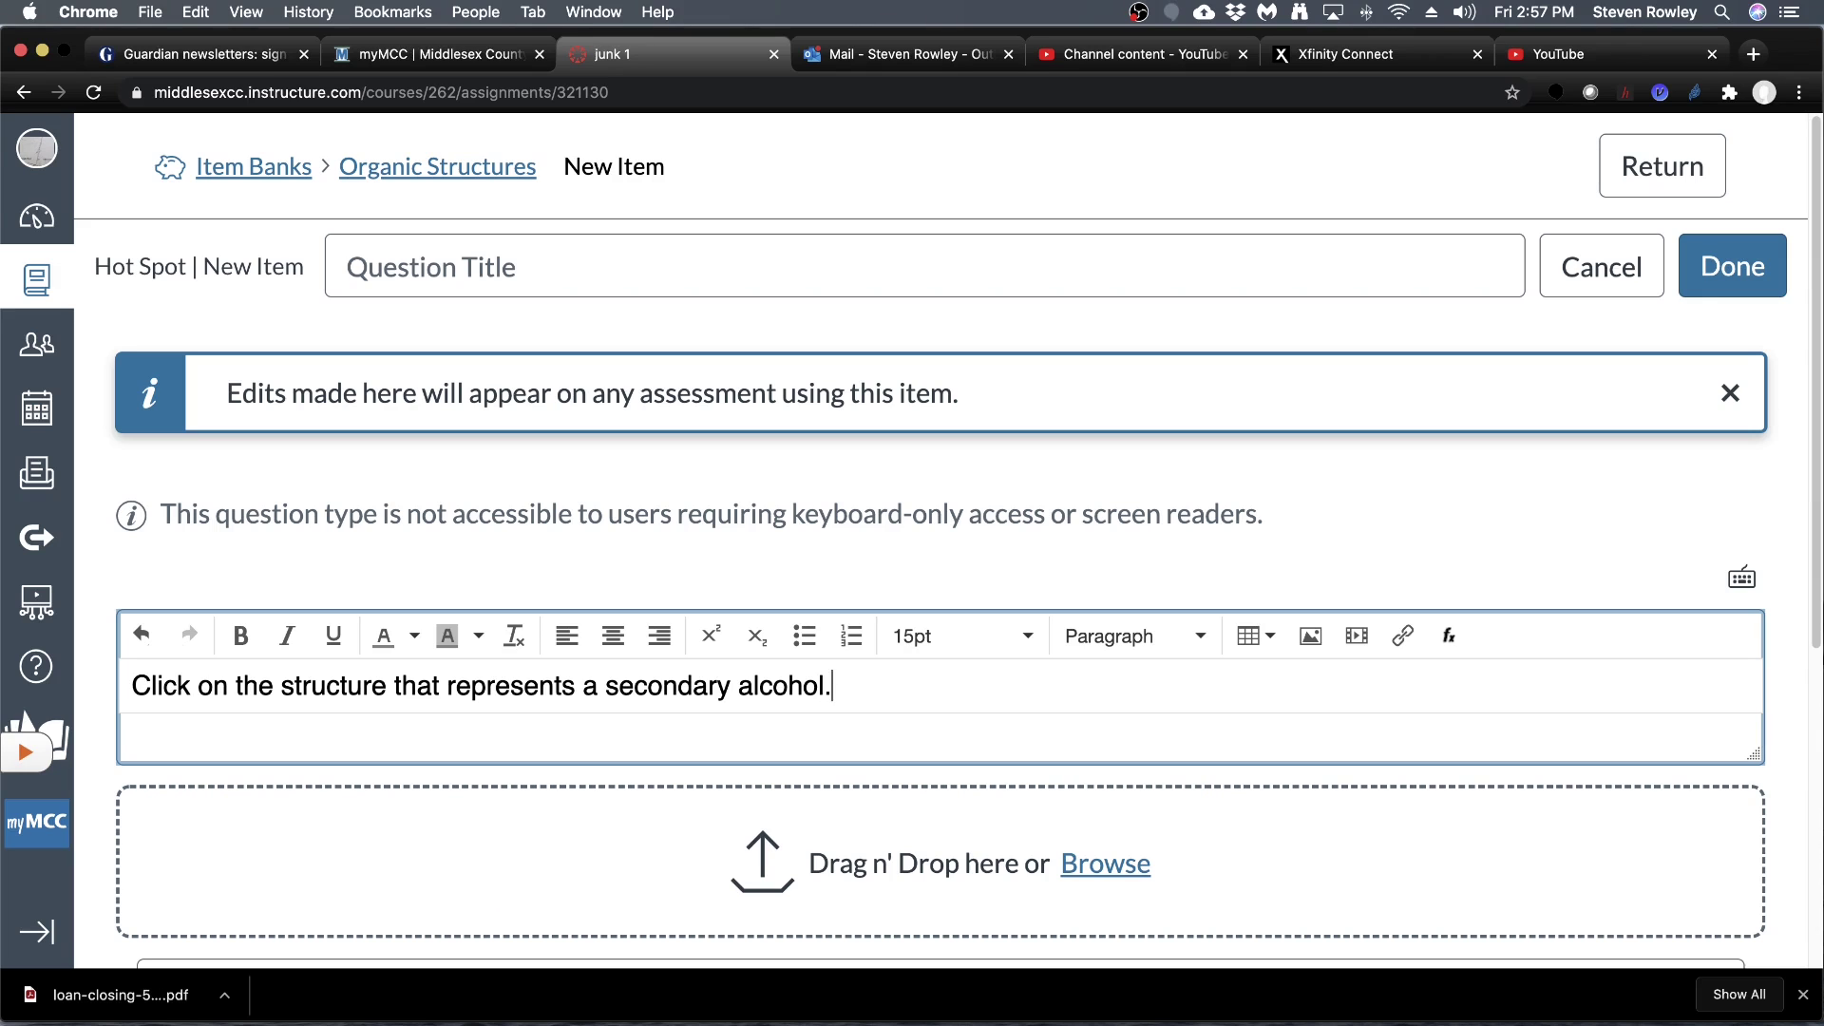
click(1125, 865)
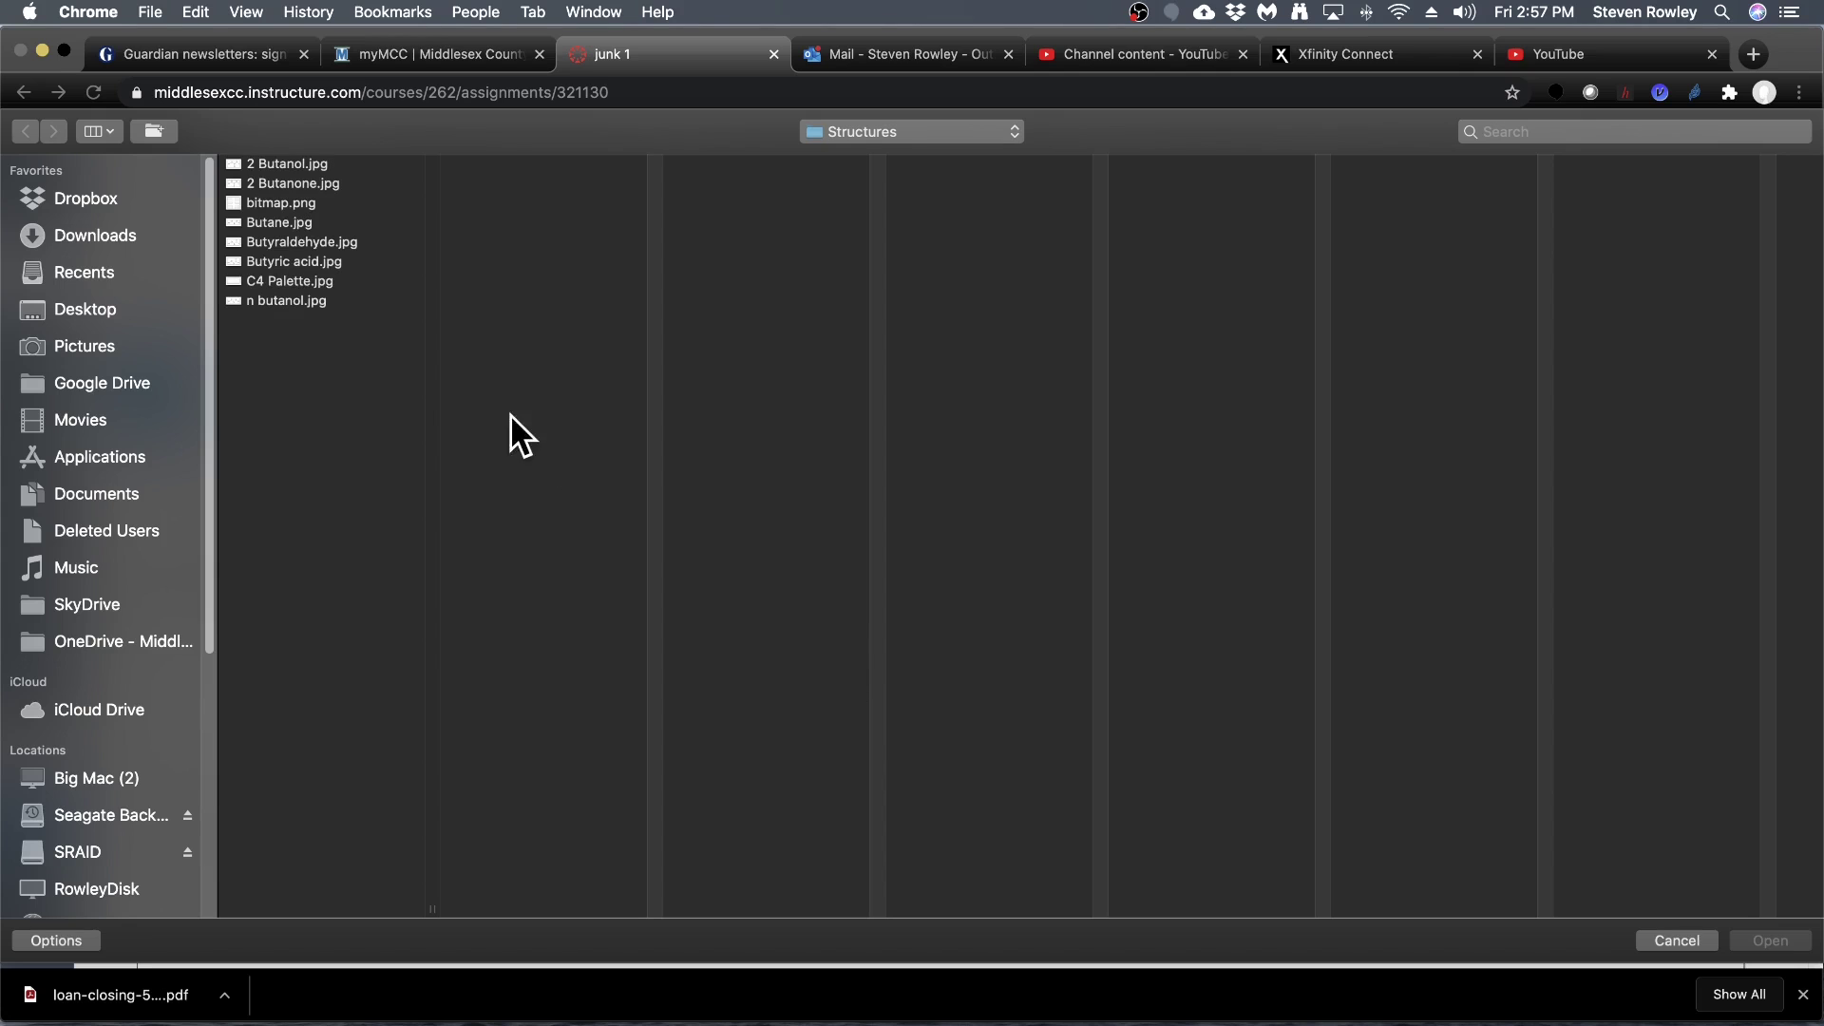
double_click(315, 281)
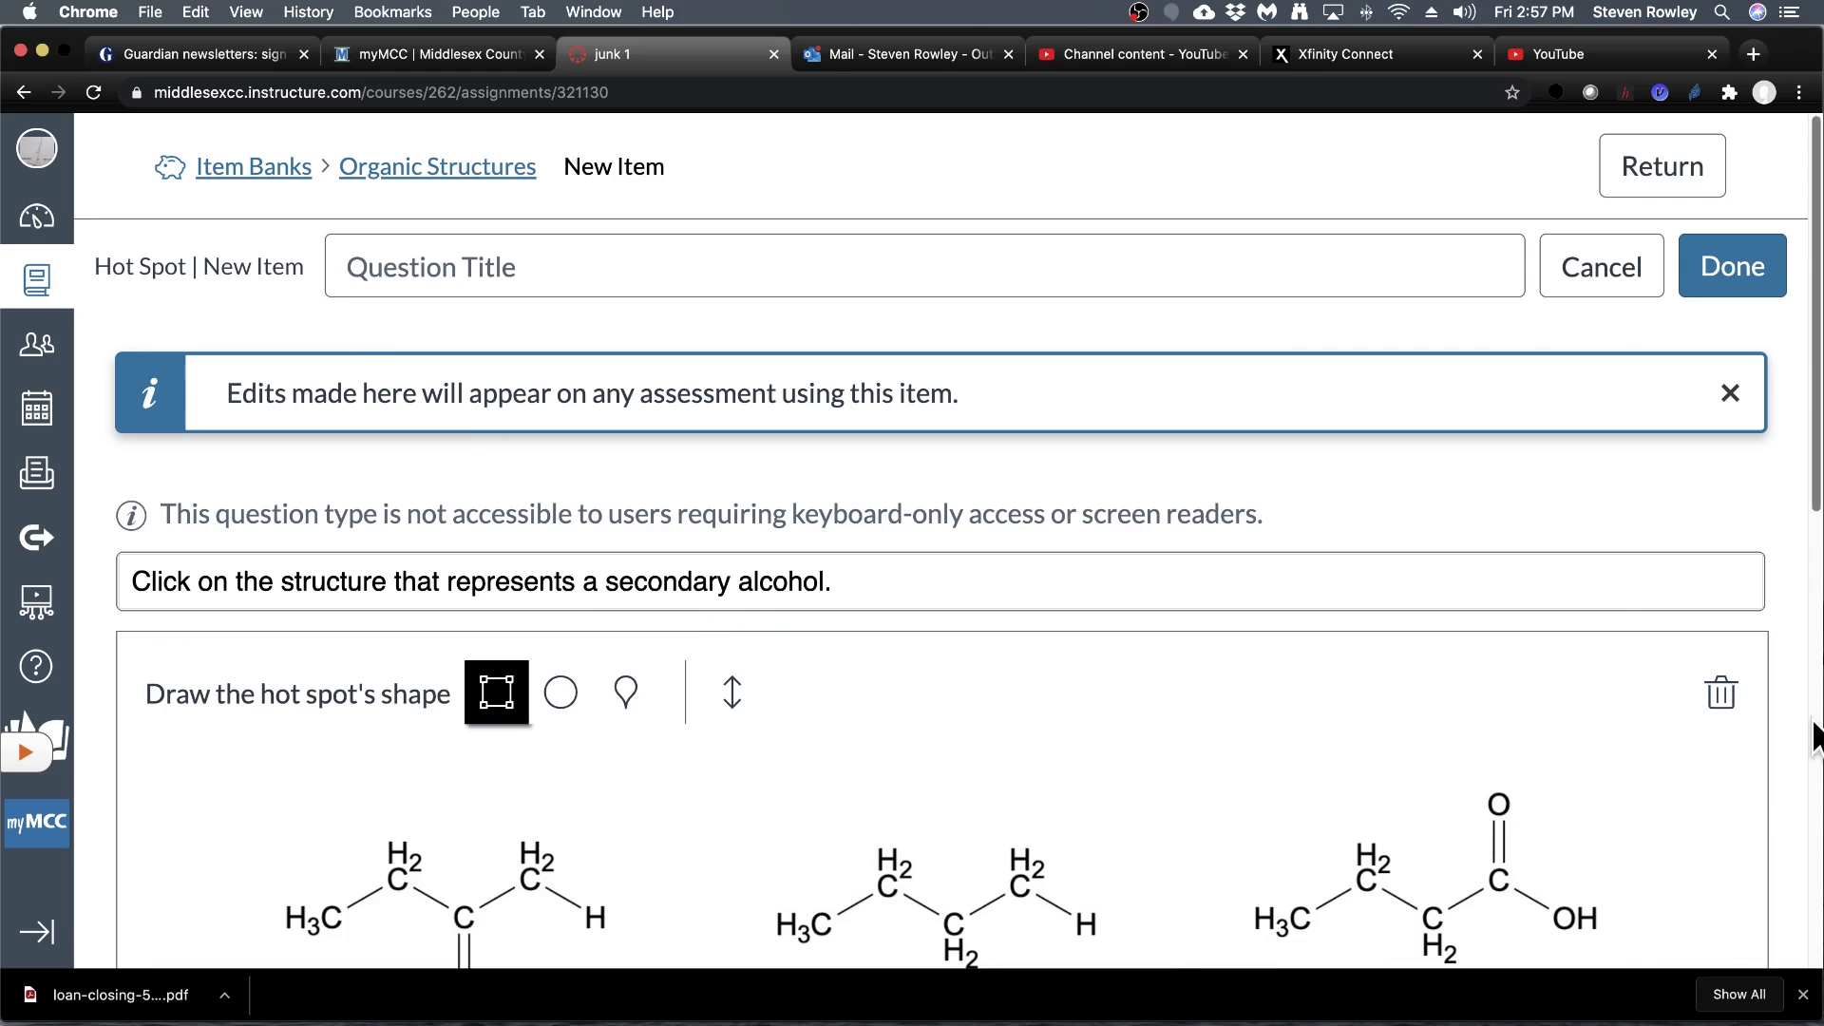
Draw a rectangular hot spot around the secondary alcohol structure with the central HC–OH group and save the question
scroll(1810, 737, down, 5)
scroll(1808, 736, down, 2)
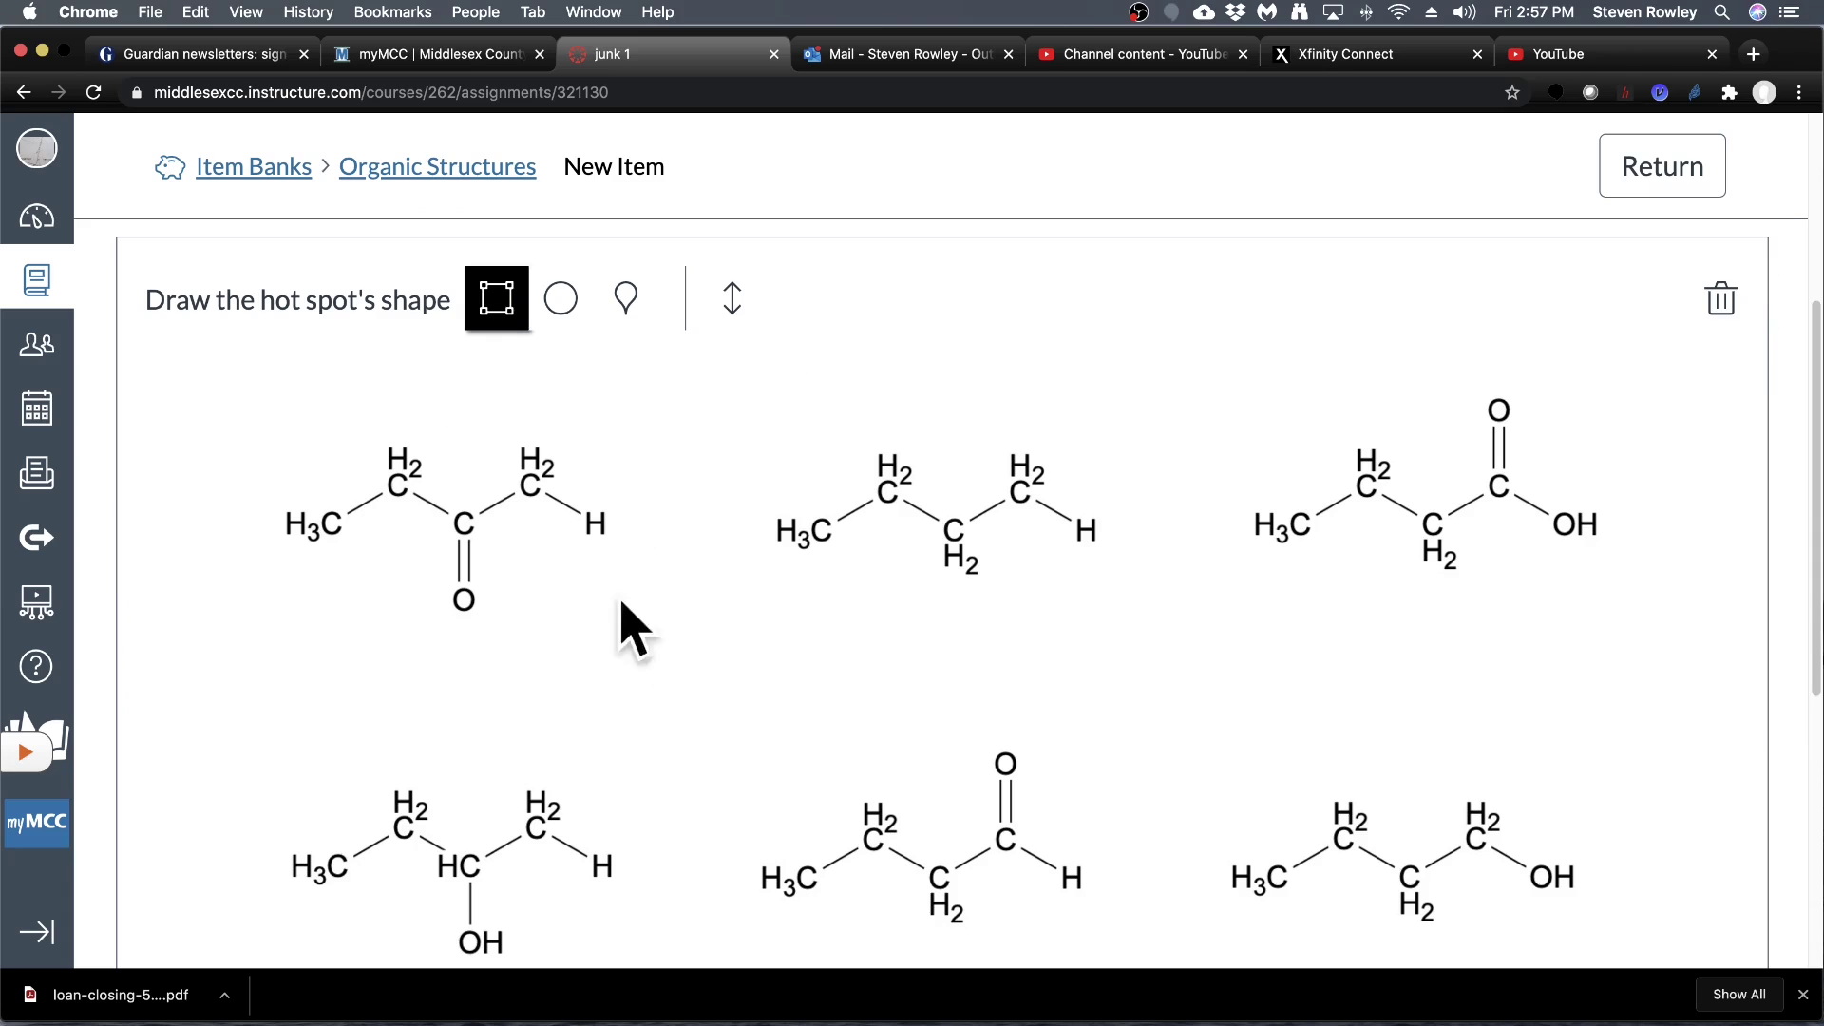
scroll(779, 643, down, 3)
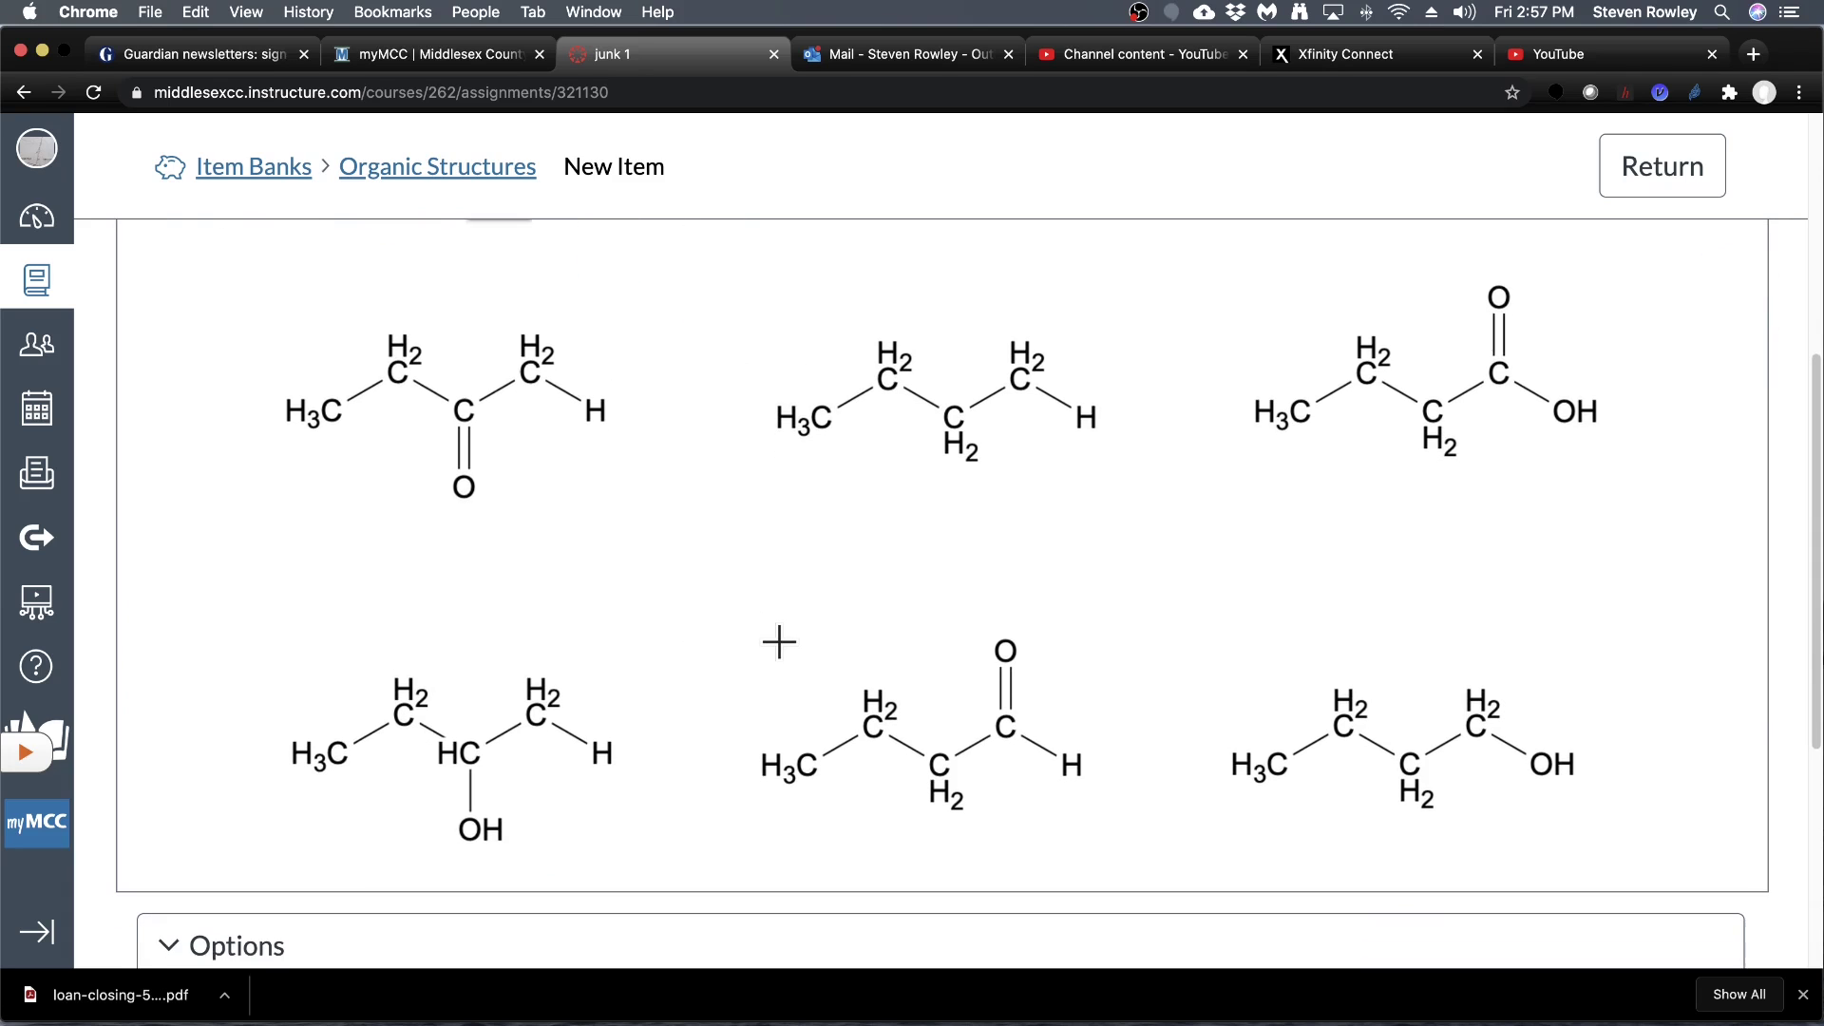
click(270, 665)
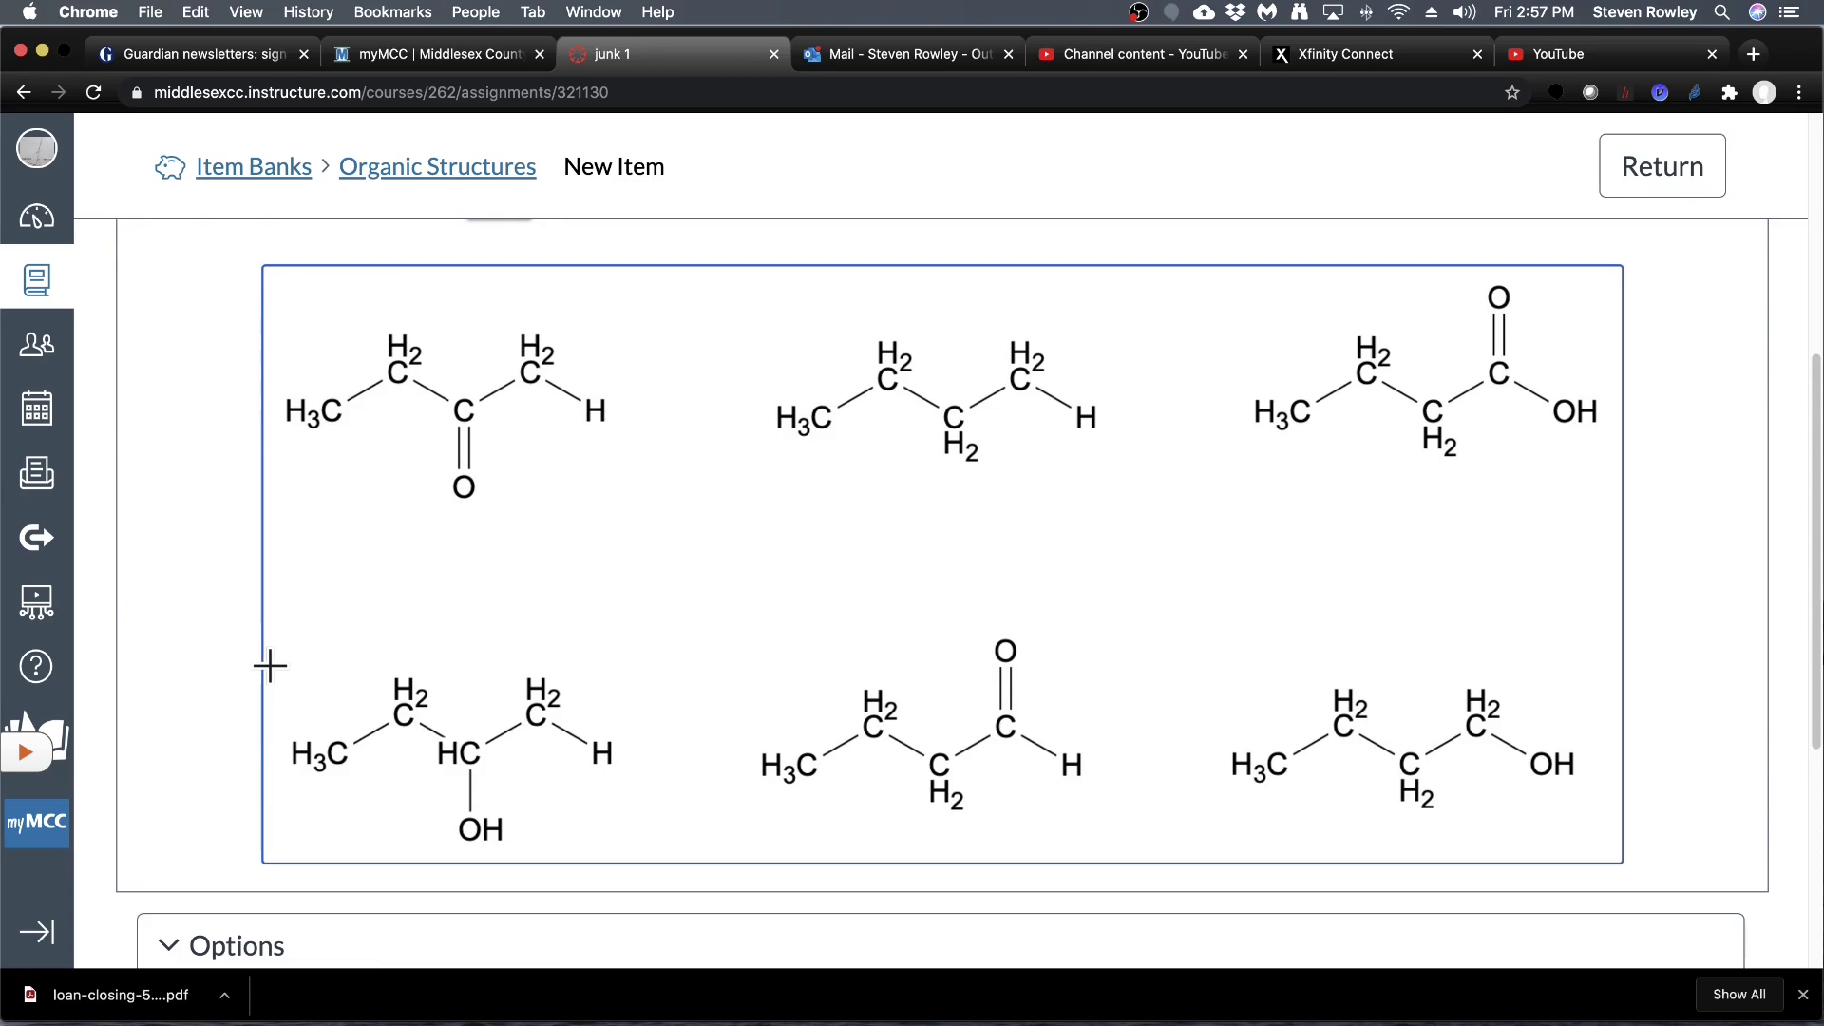
drag(276, 665, 643, 851)
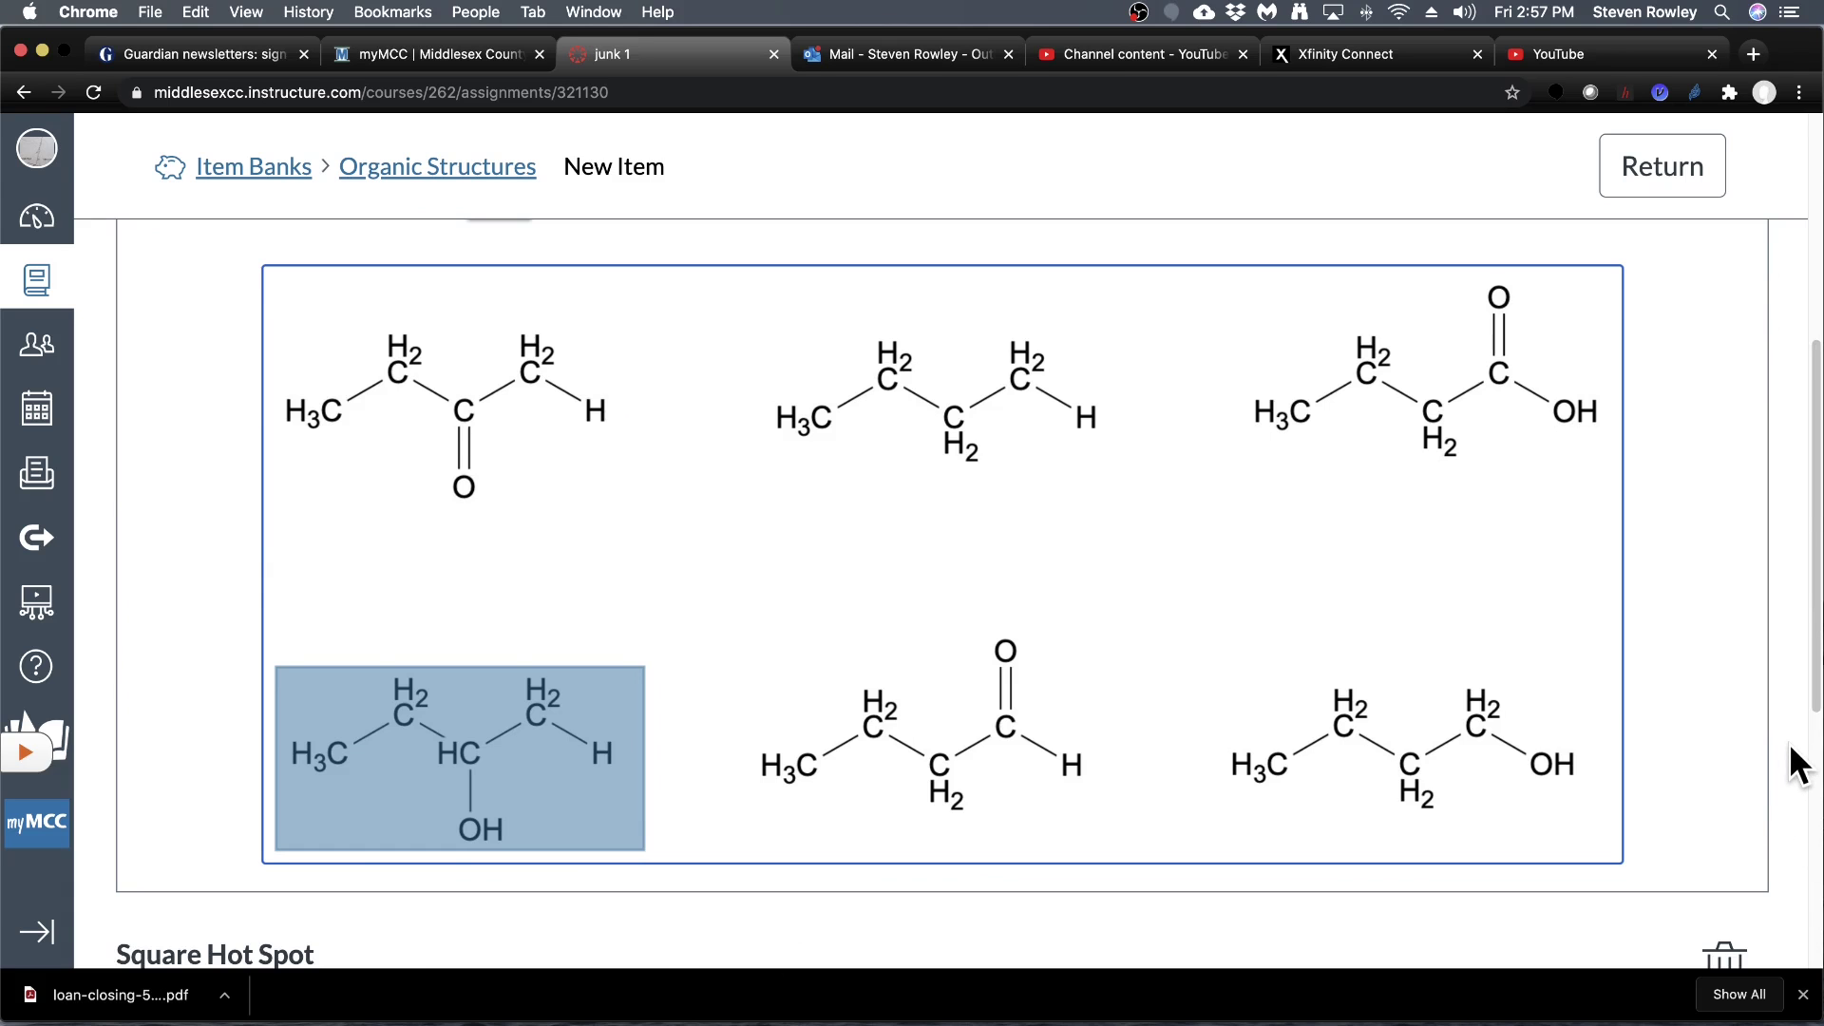
scroll(1795, 761, down, 5)
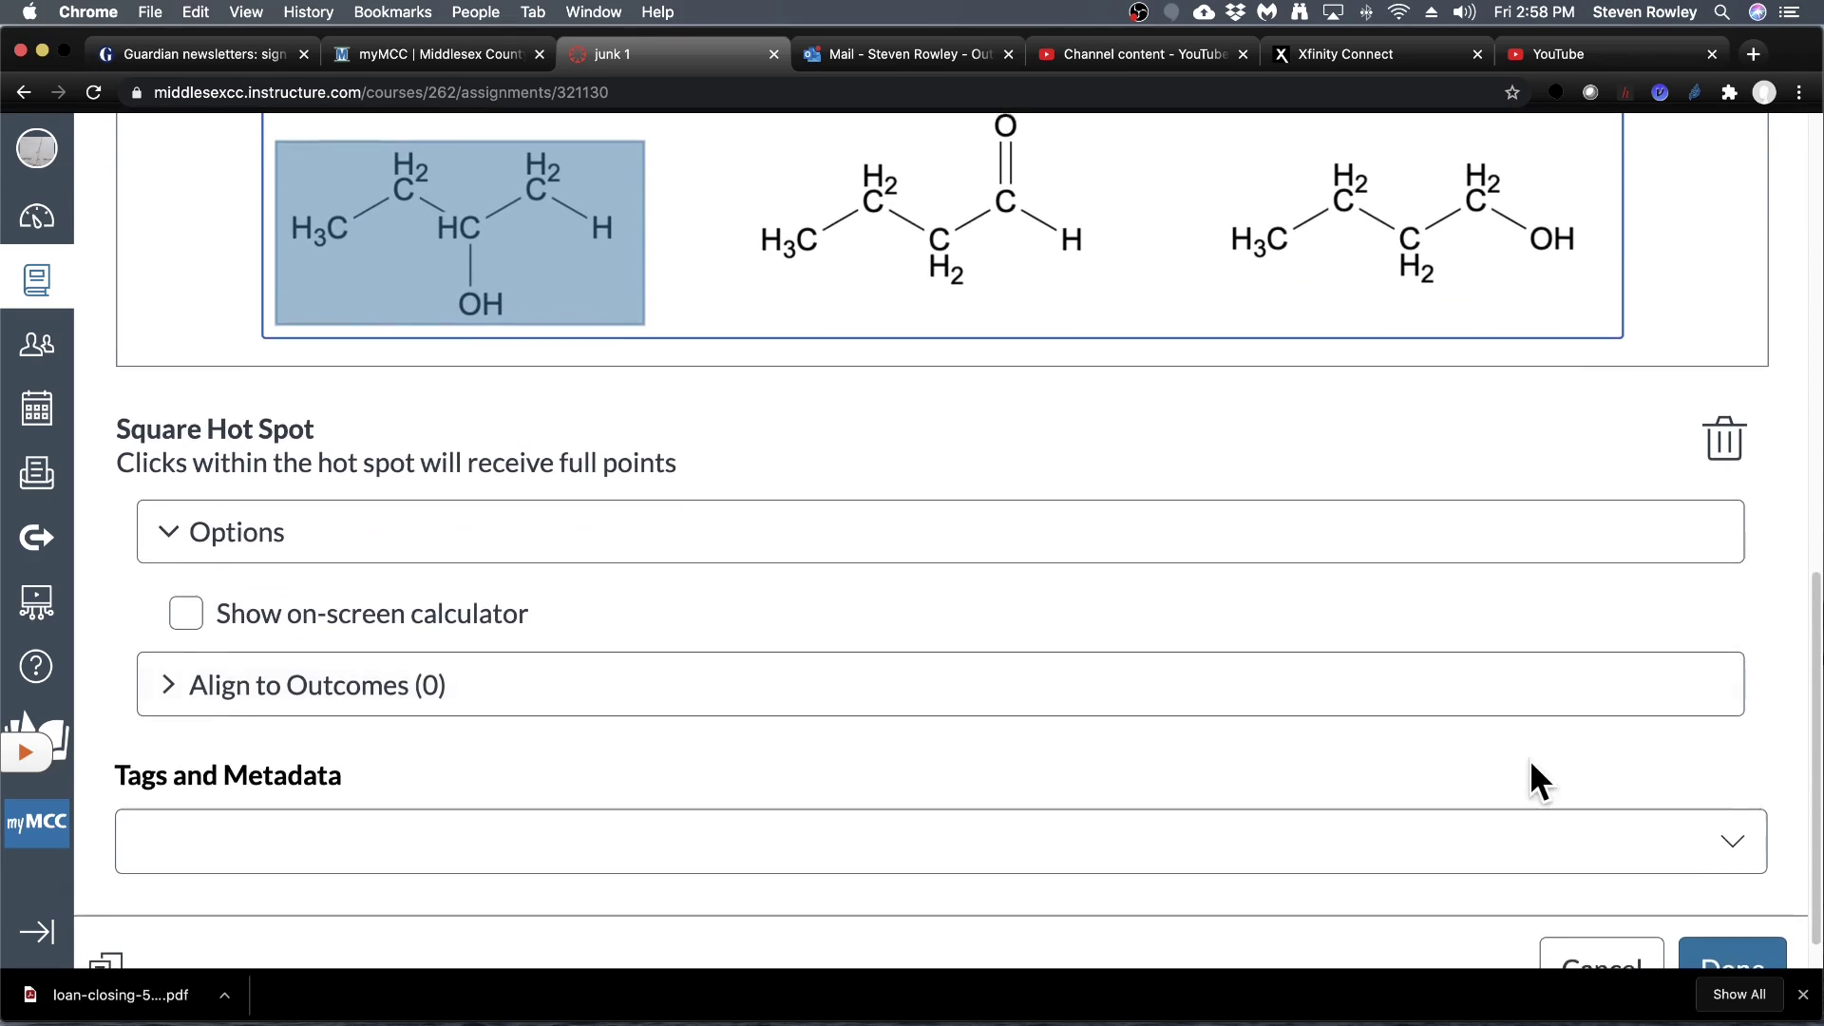
scroll(1187, 770, down, 1)
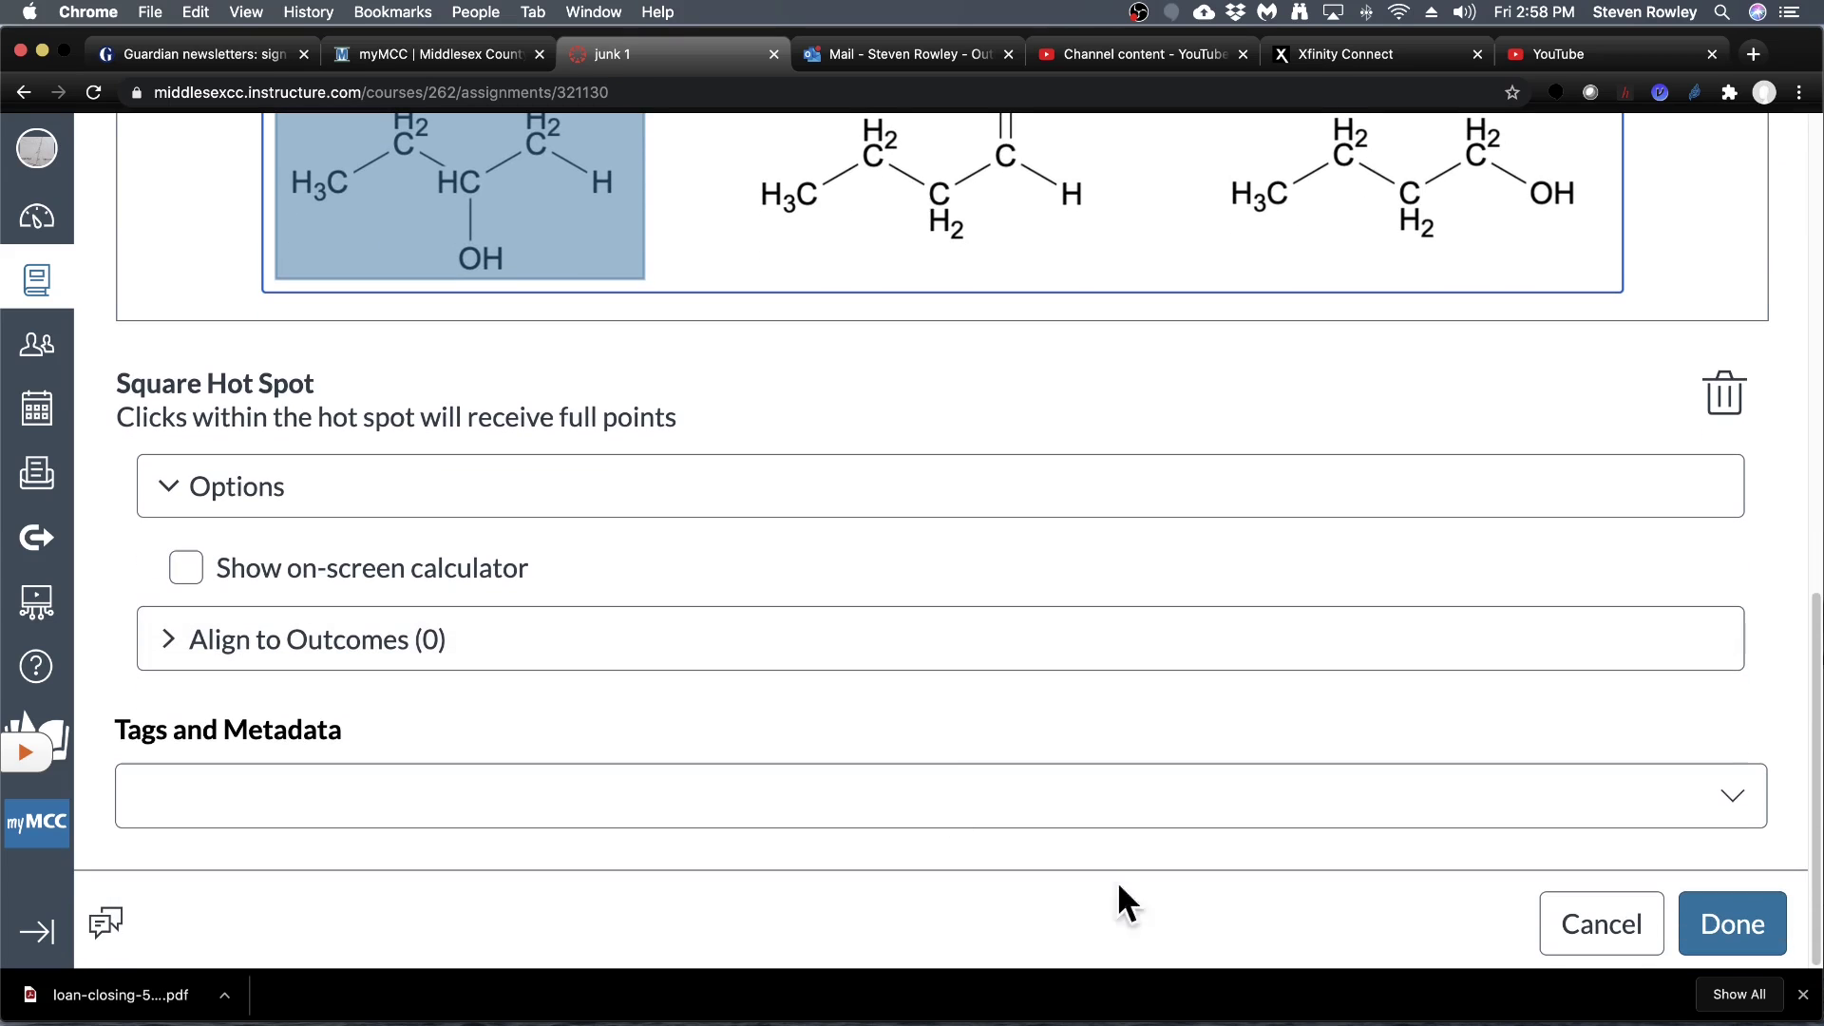
click(1733, 923)
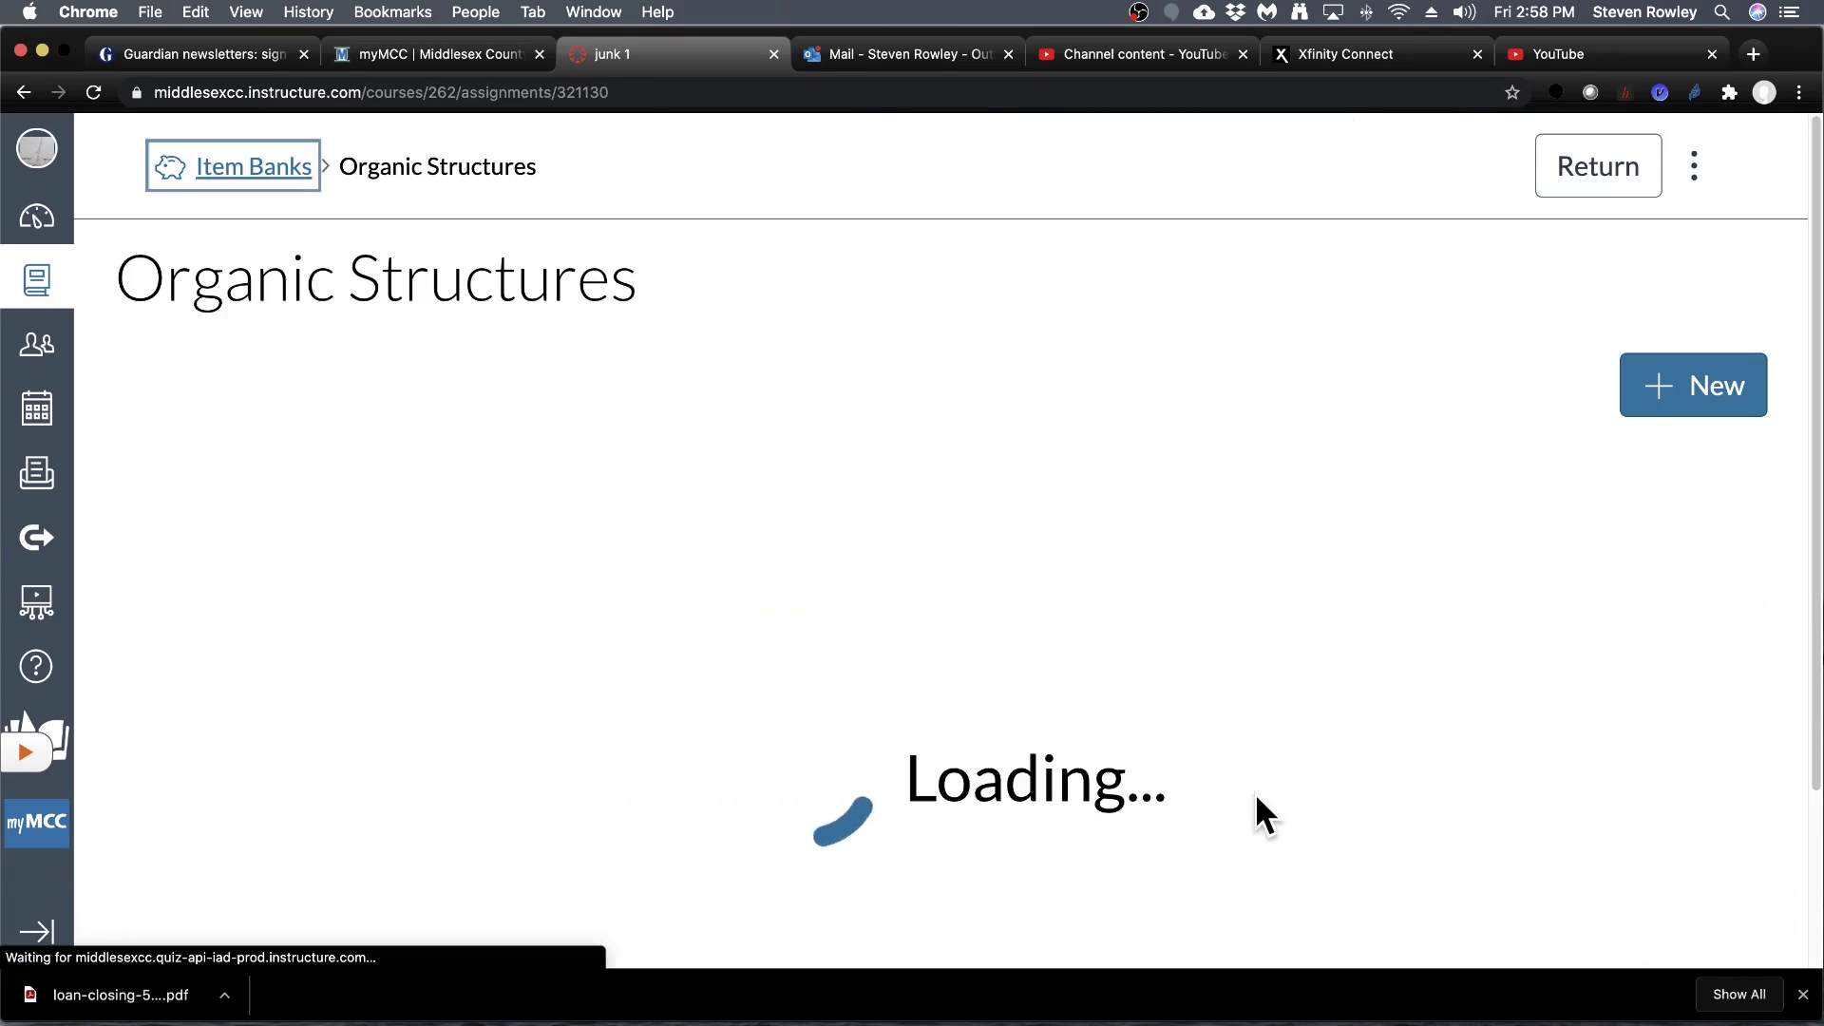
Copy the aldehyde question into the existing Organic Structures bank, keeping a copy in this bank
scroll(1285, 812, down, 1)
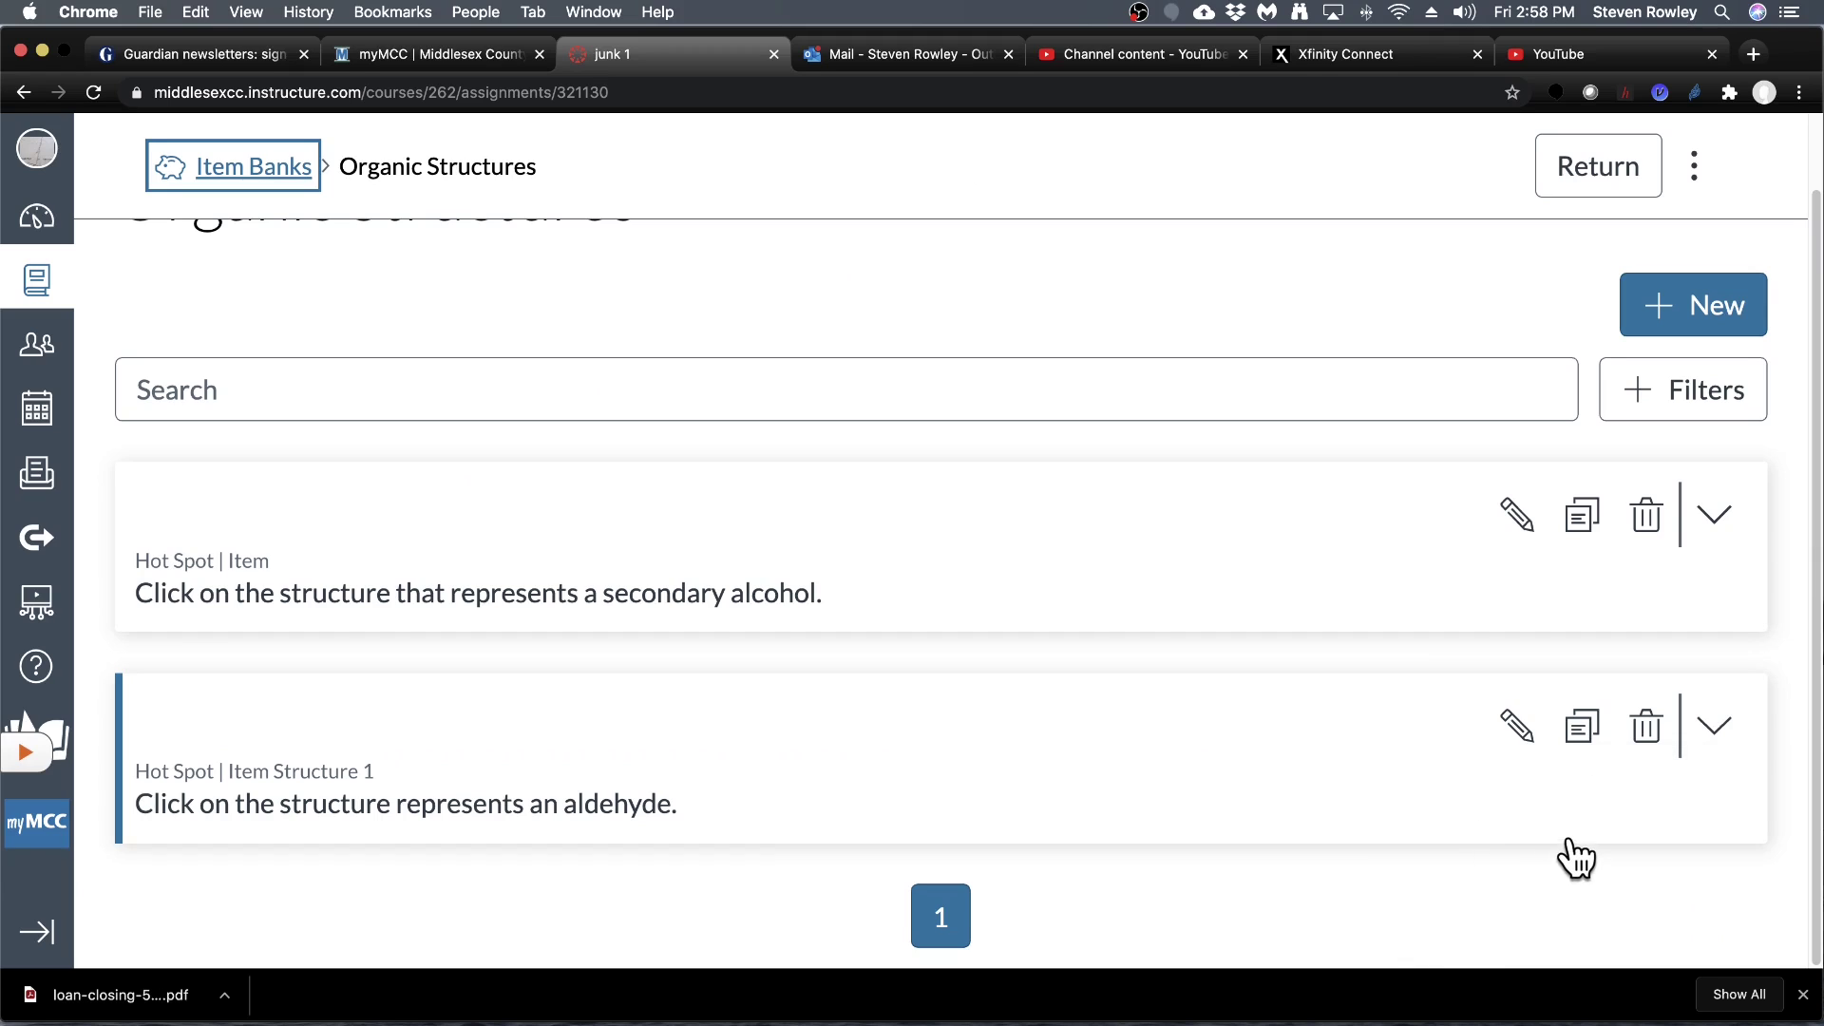
click(1583, 730)
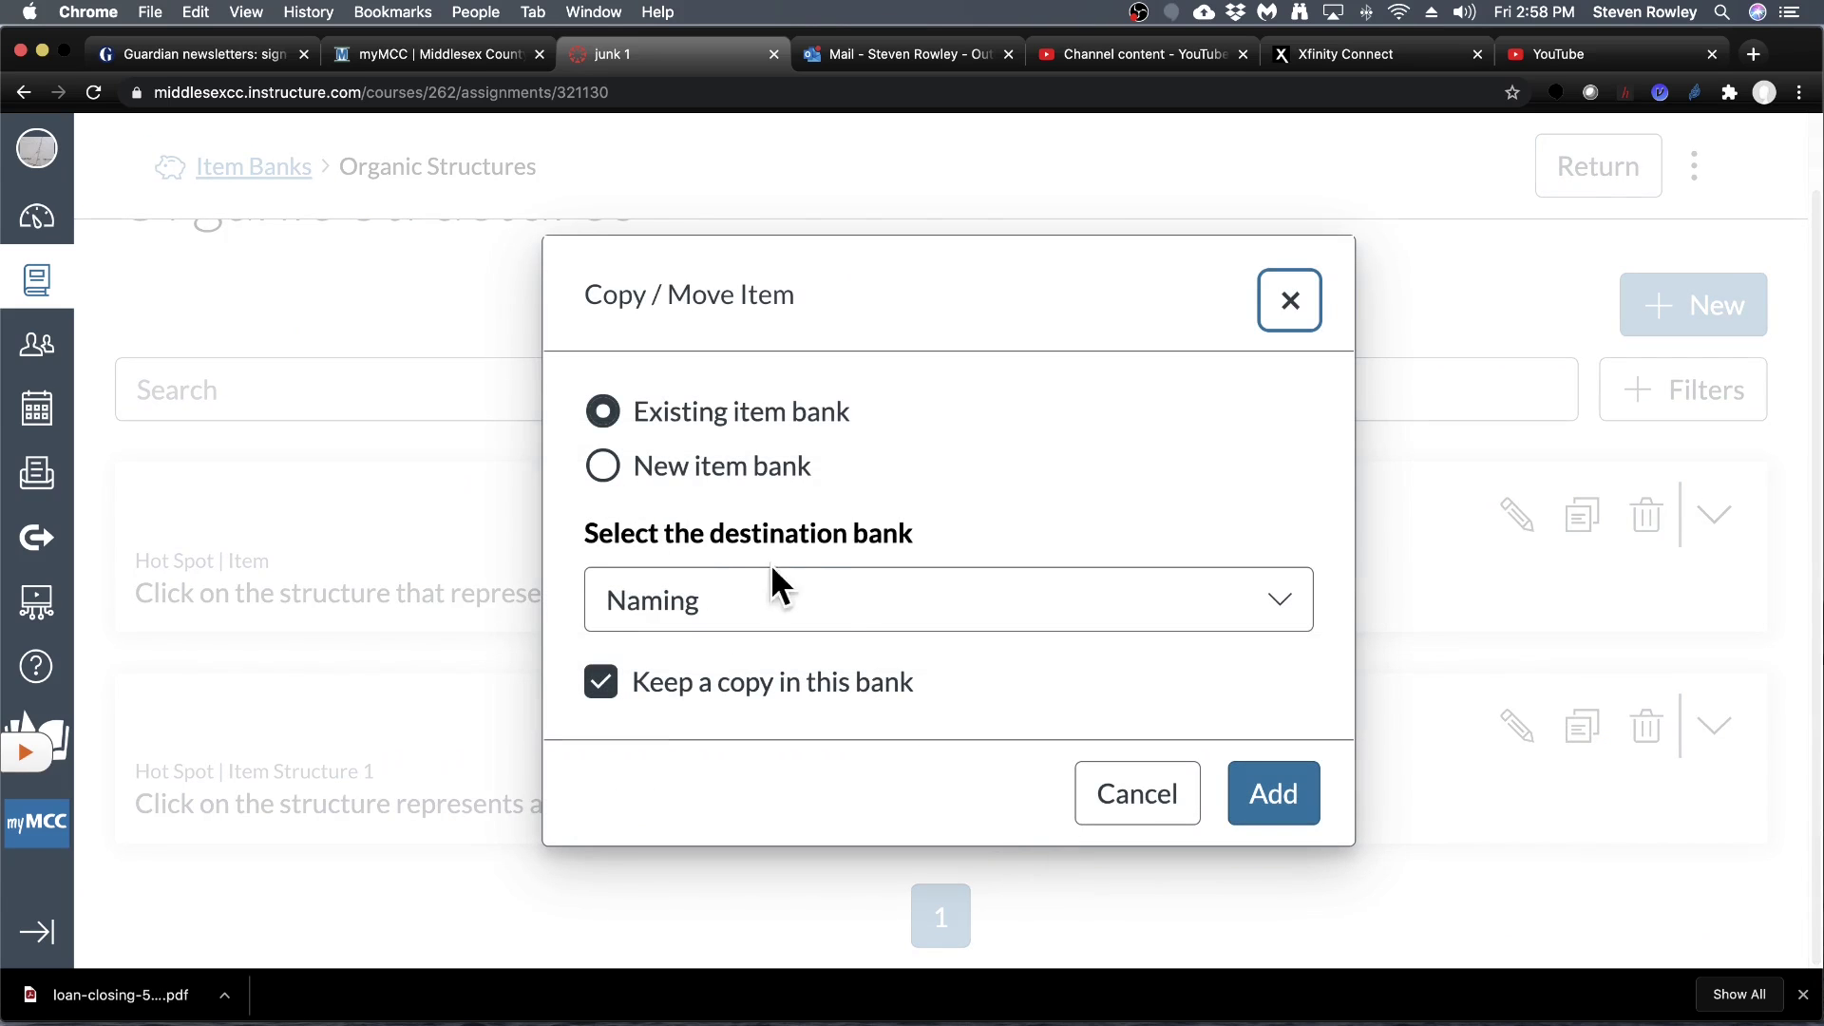
click(1262, 608)
scroll(1040, 556, down, 5)
scroll(946, 509, up, 2)
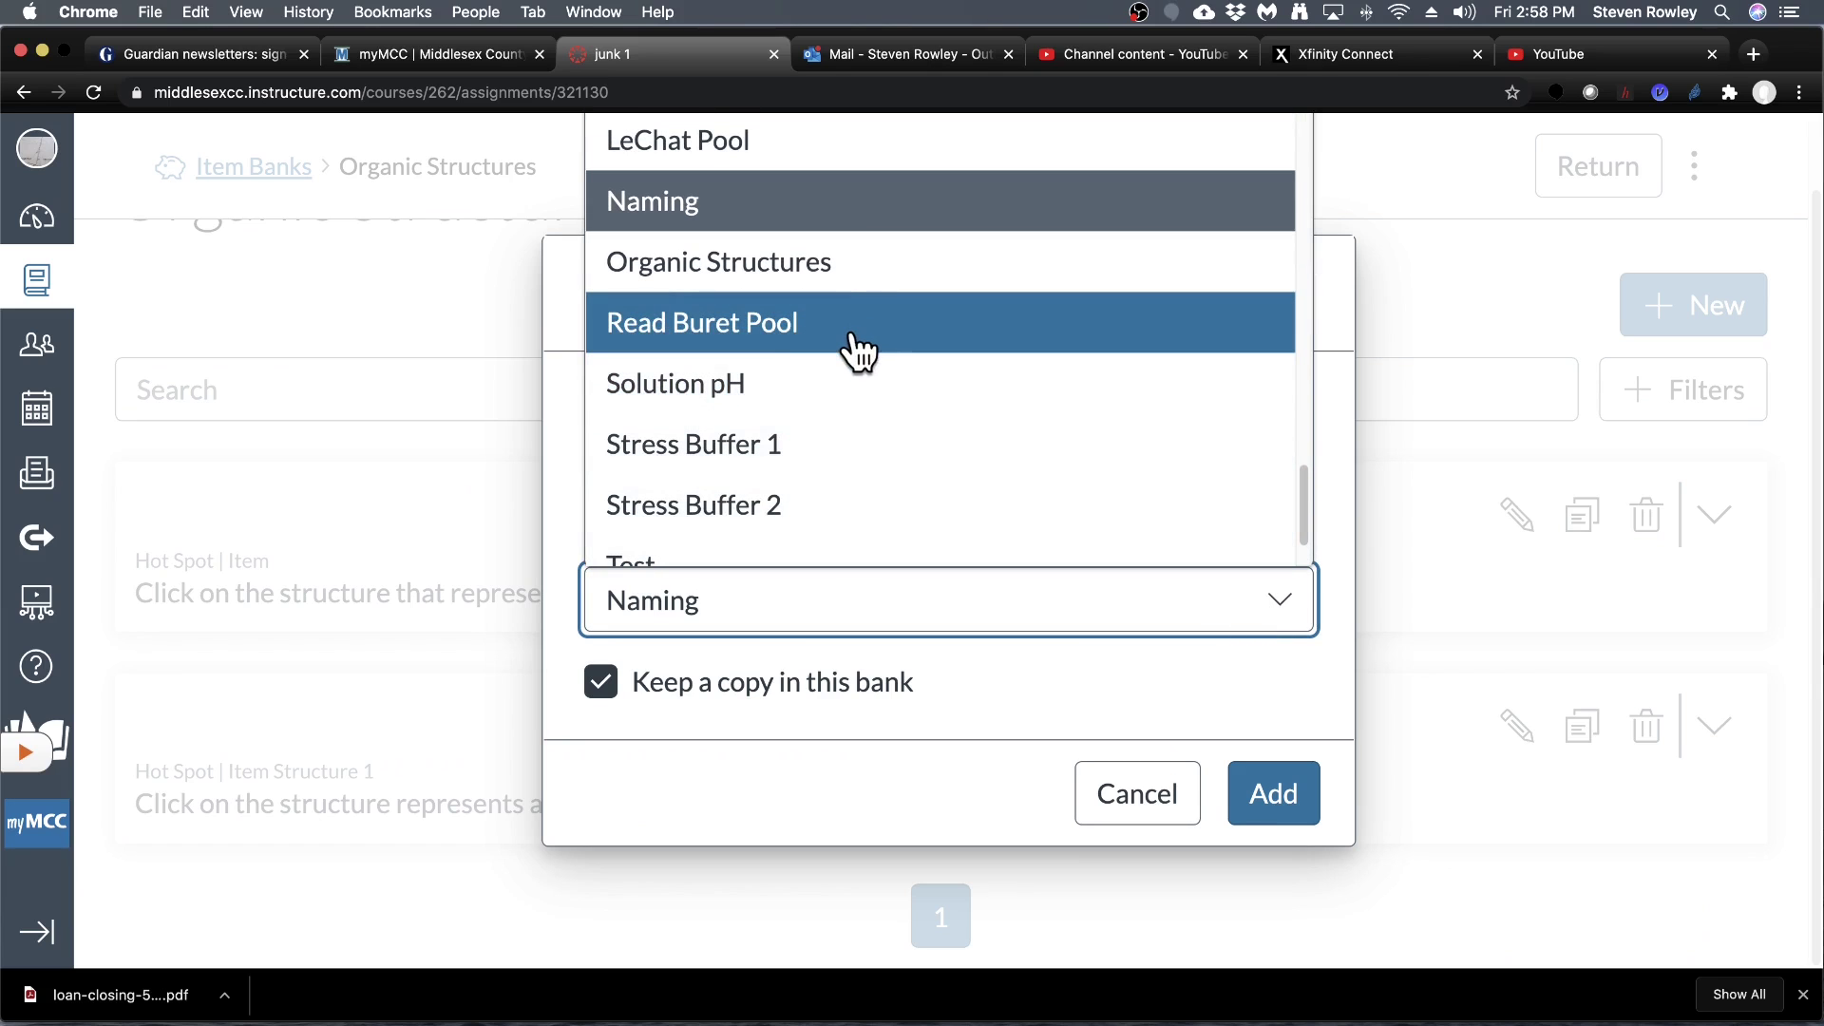
click(848, 278)
click(1294, 813)
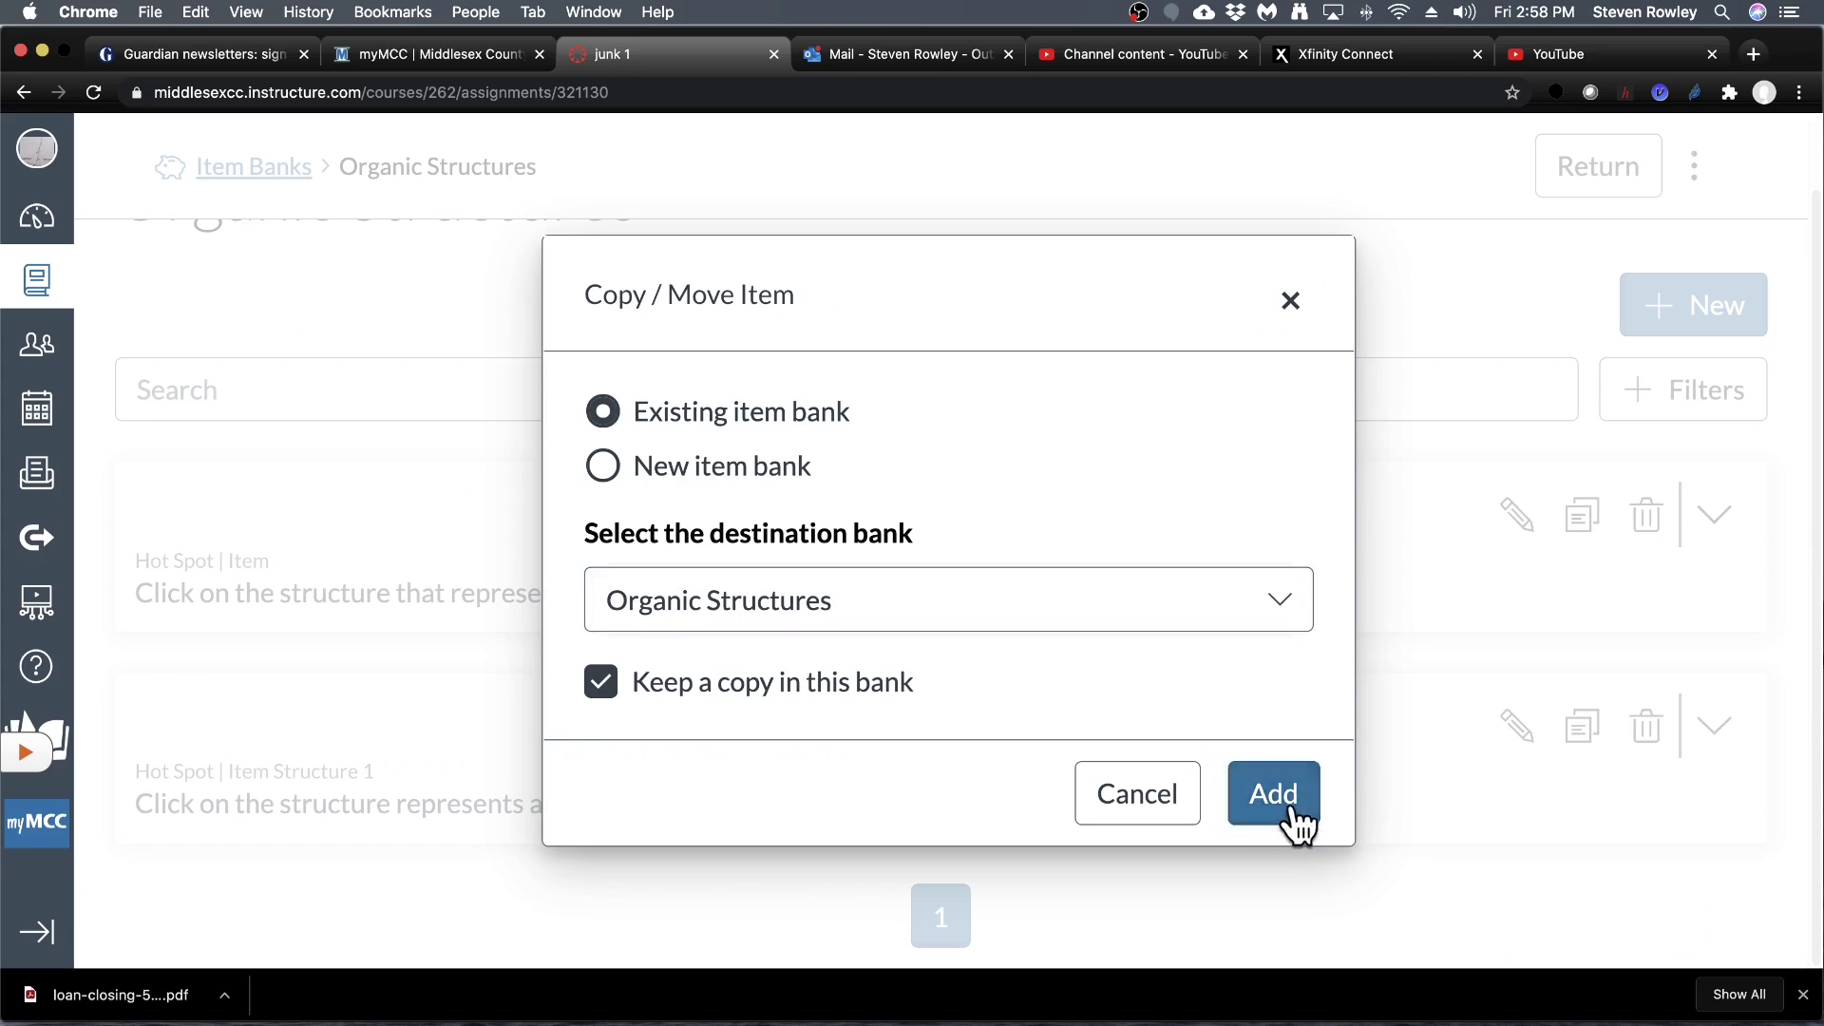
Edit the upper aldehyde question and change its stem to "Click on the structure represents a primary alcohol."
scroll(794, 709, down, 2)
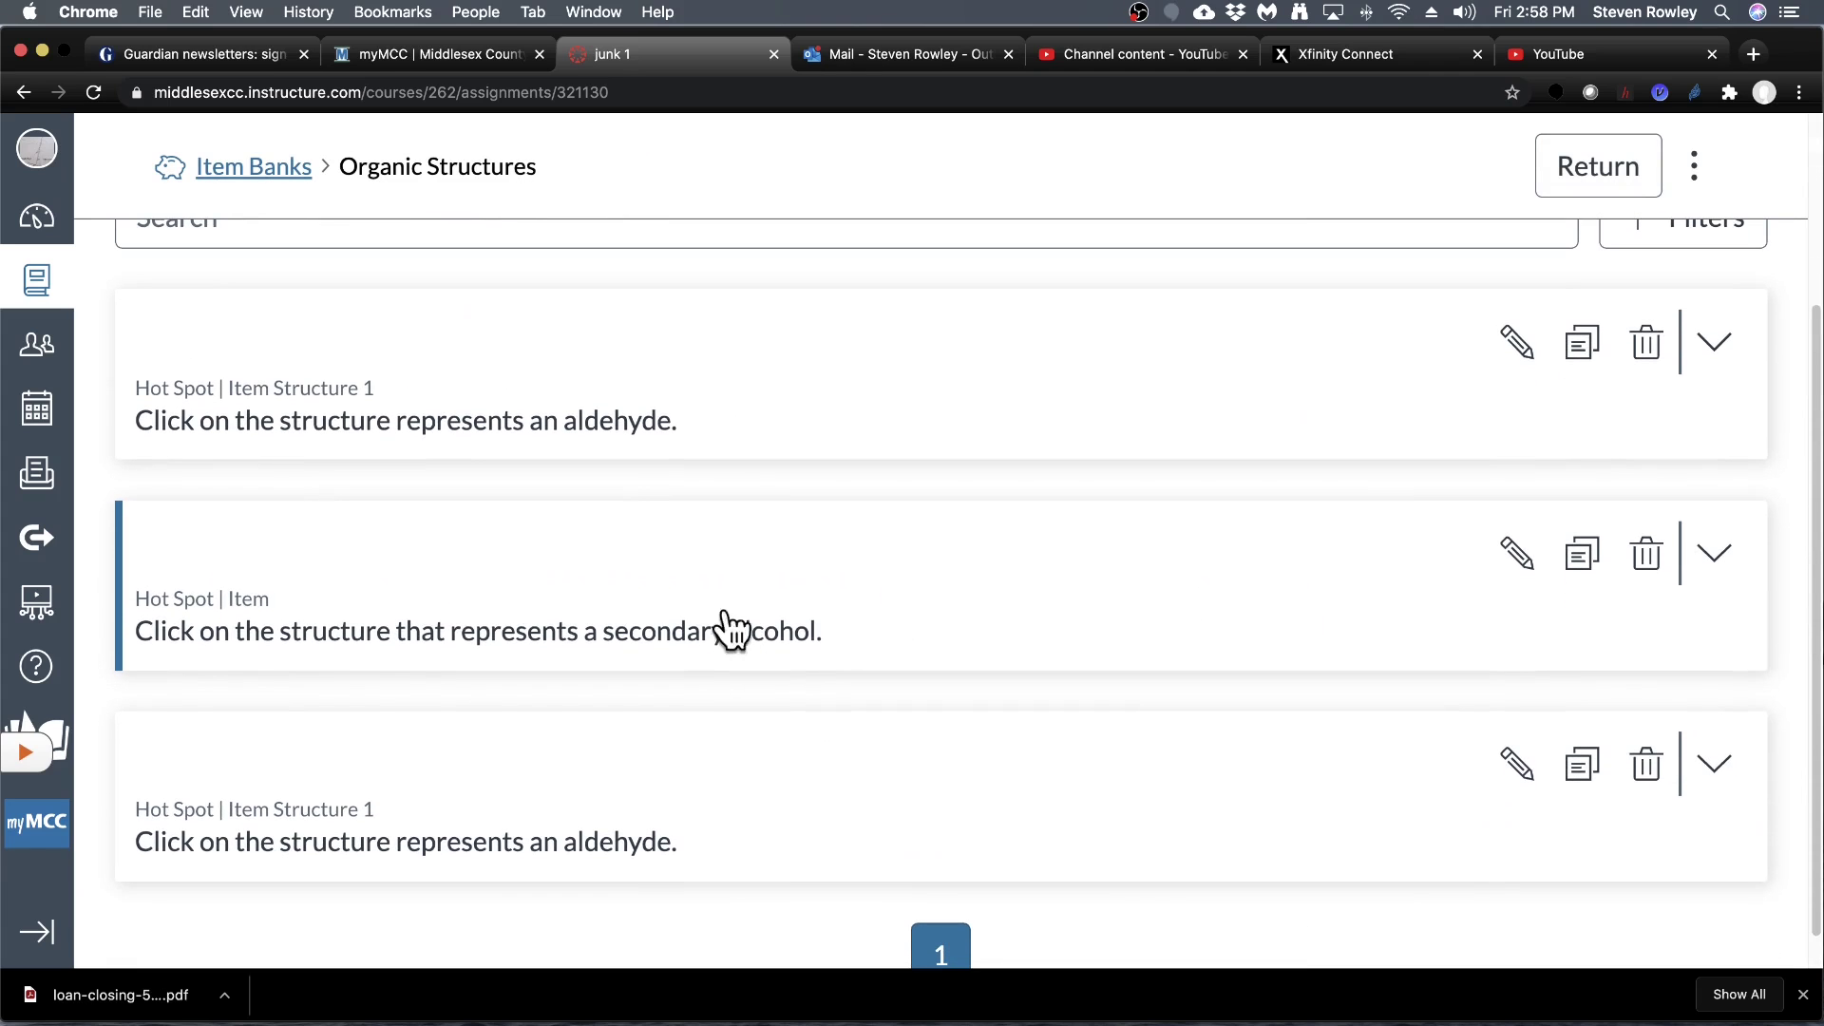
scroll(754, 603, down, 1)
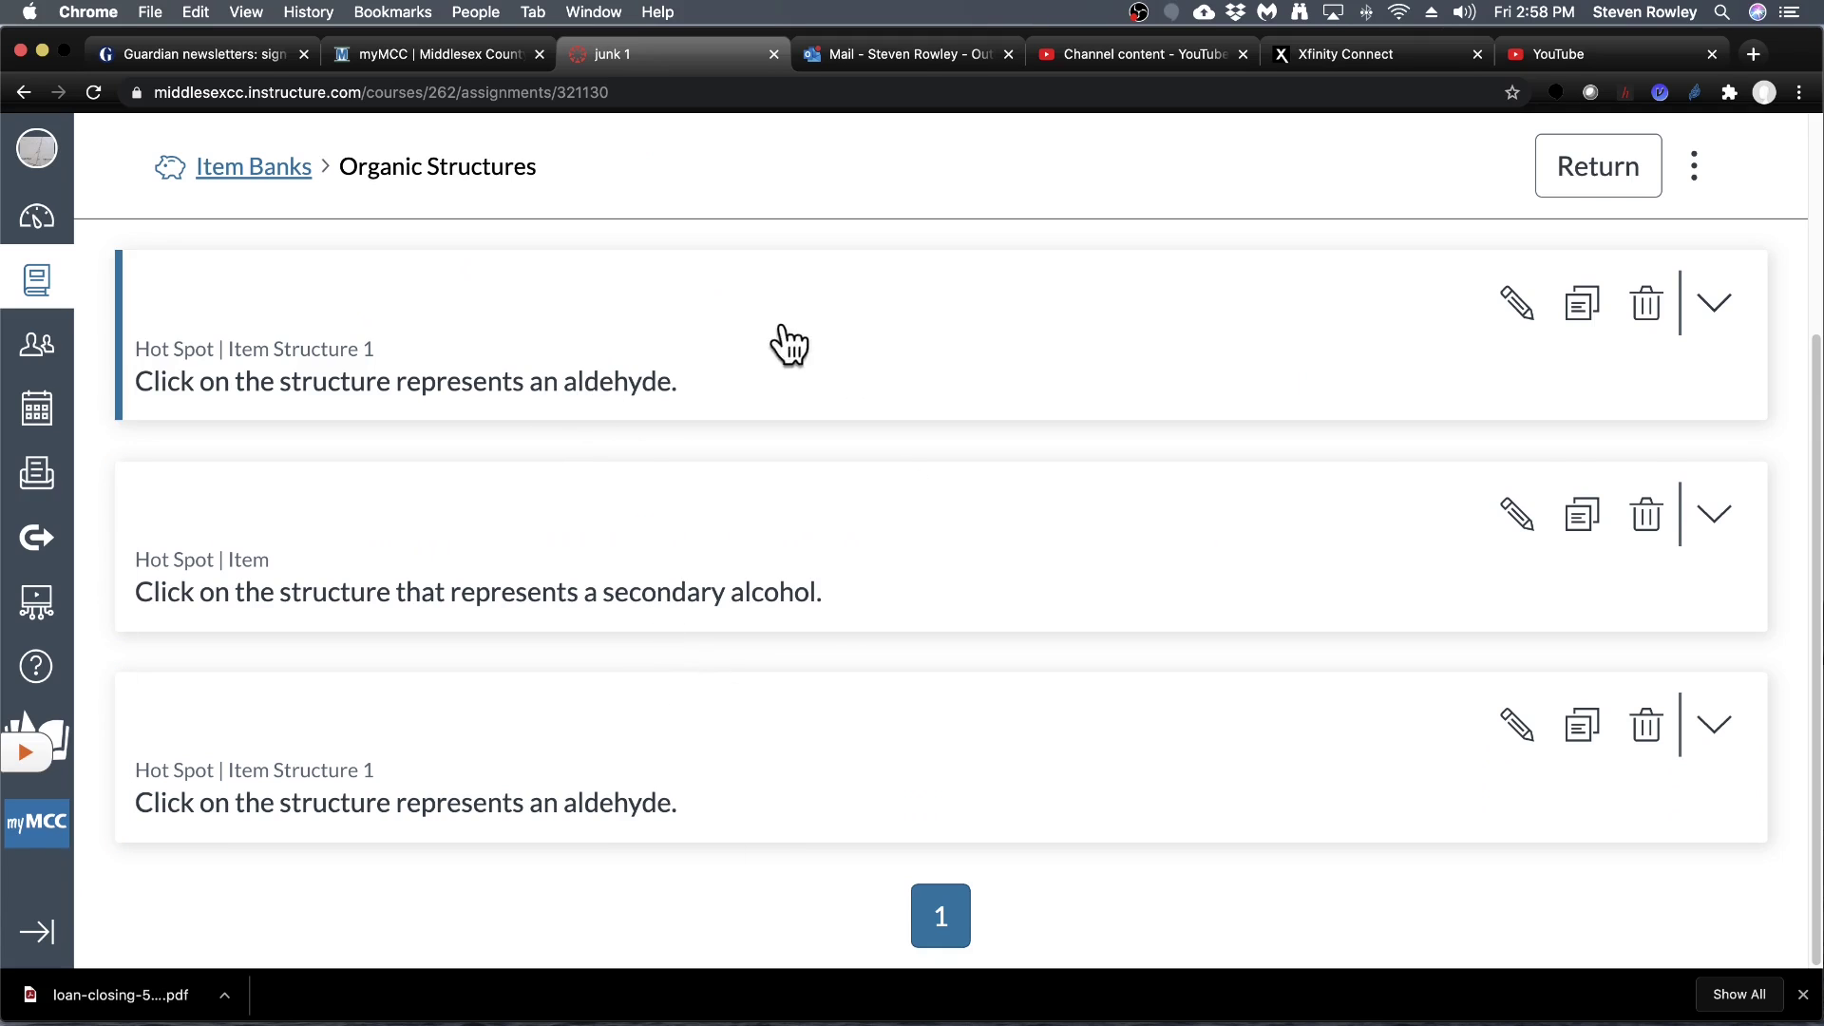
click(1521, 320)
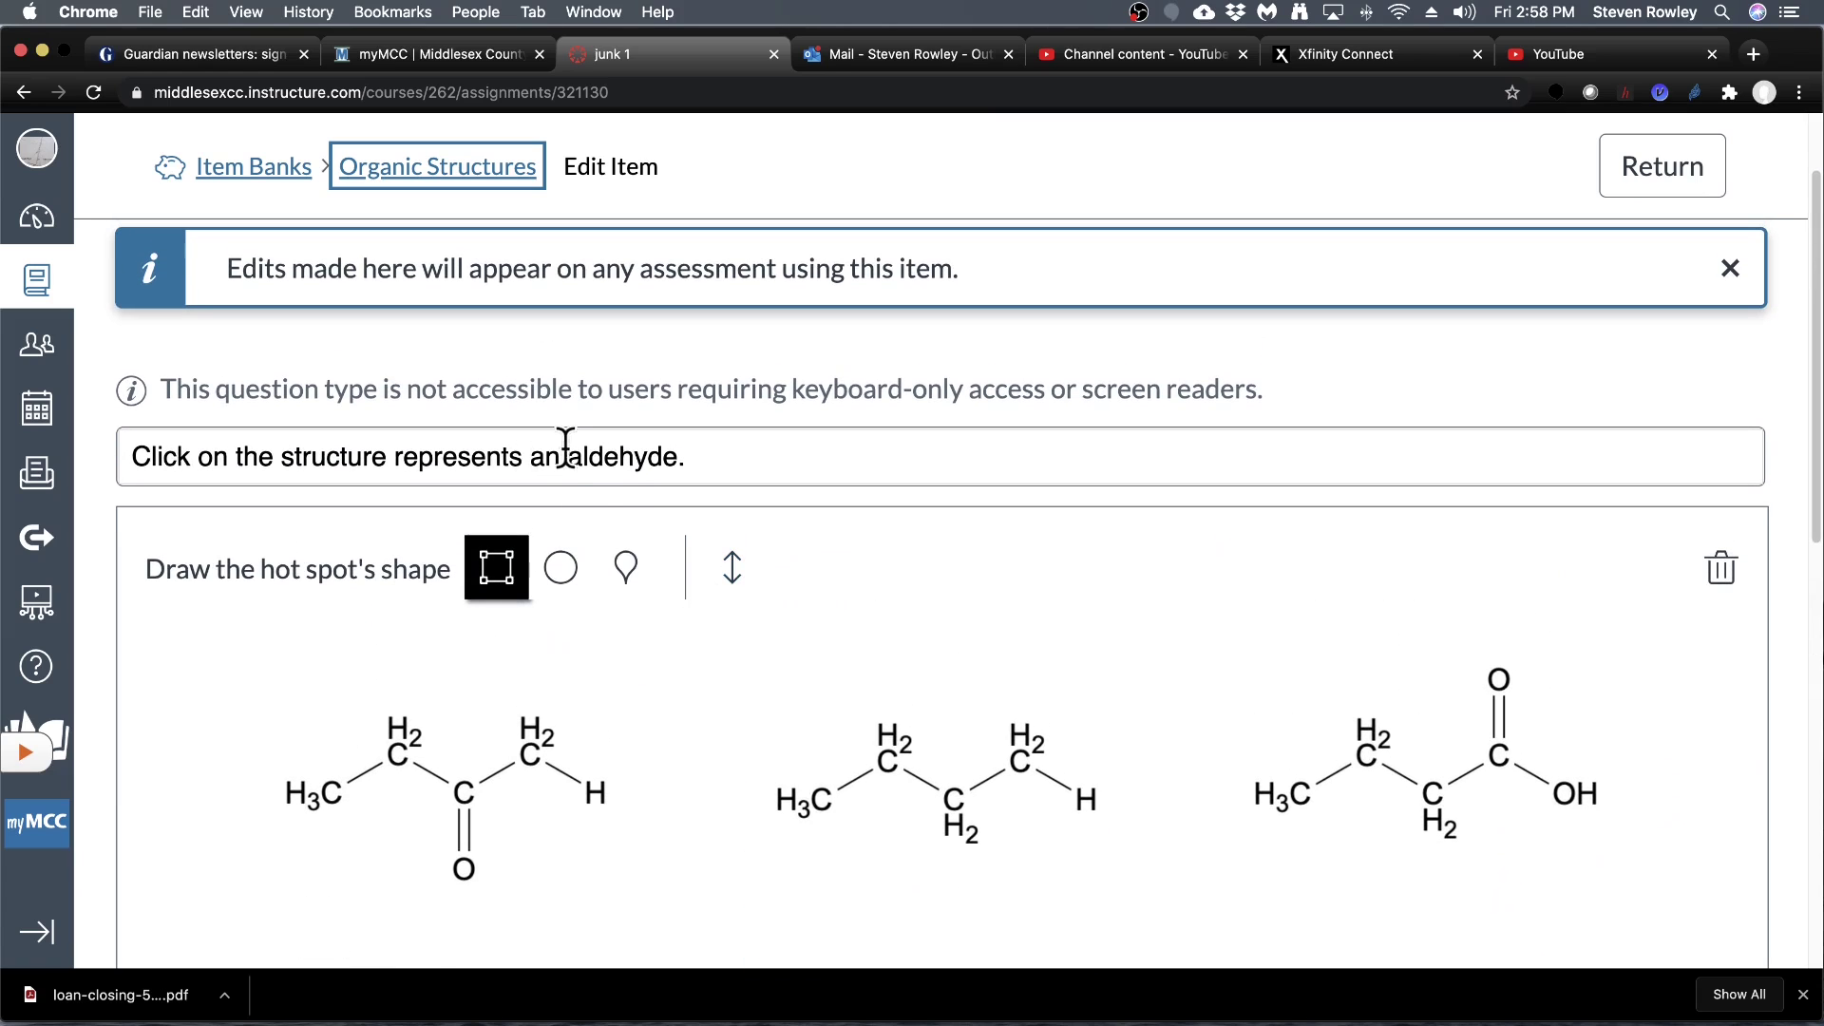
click(568, 452)
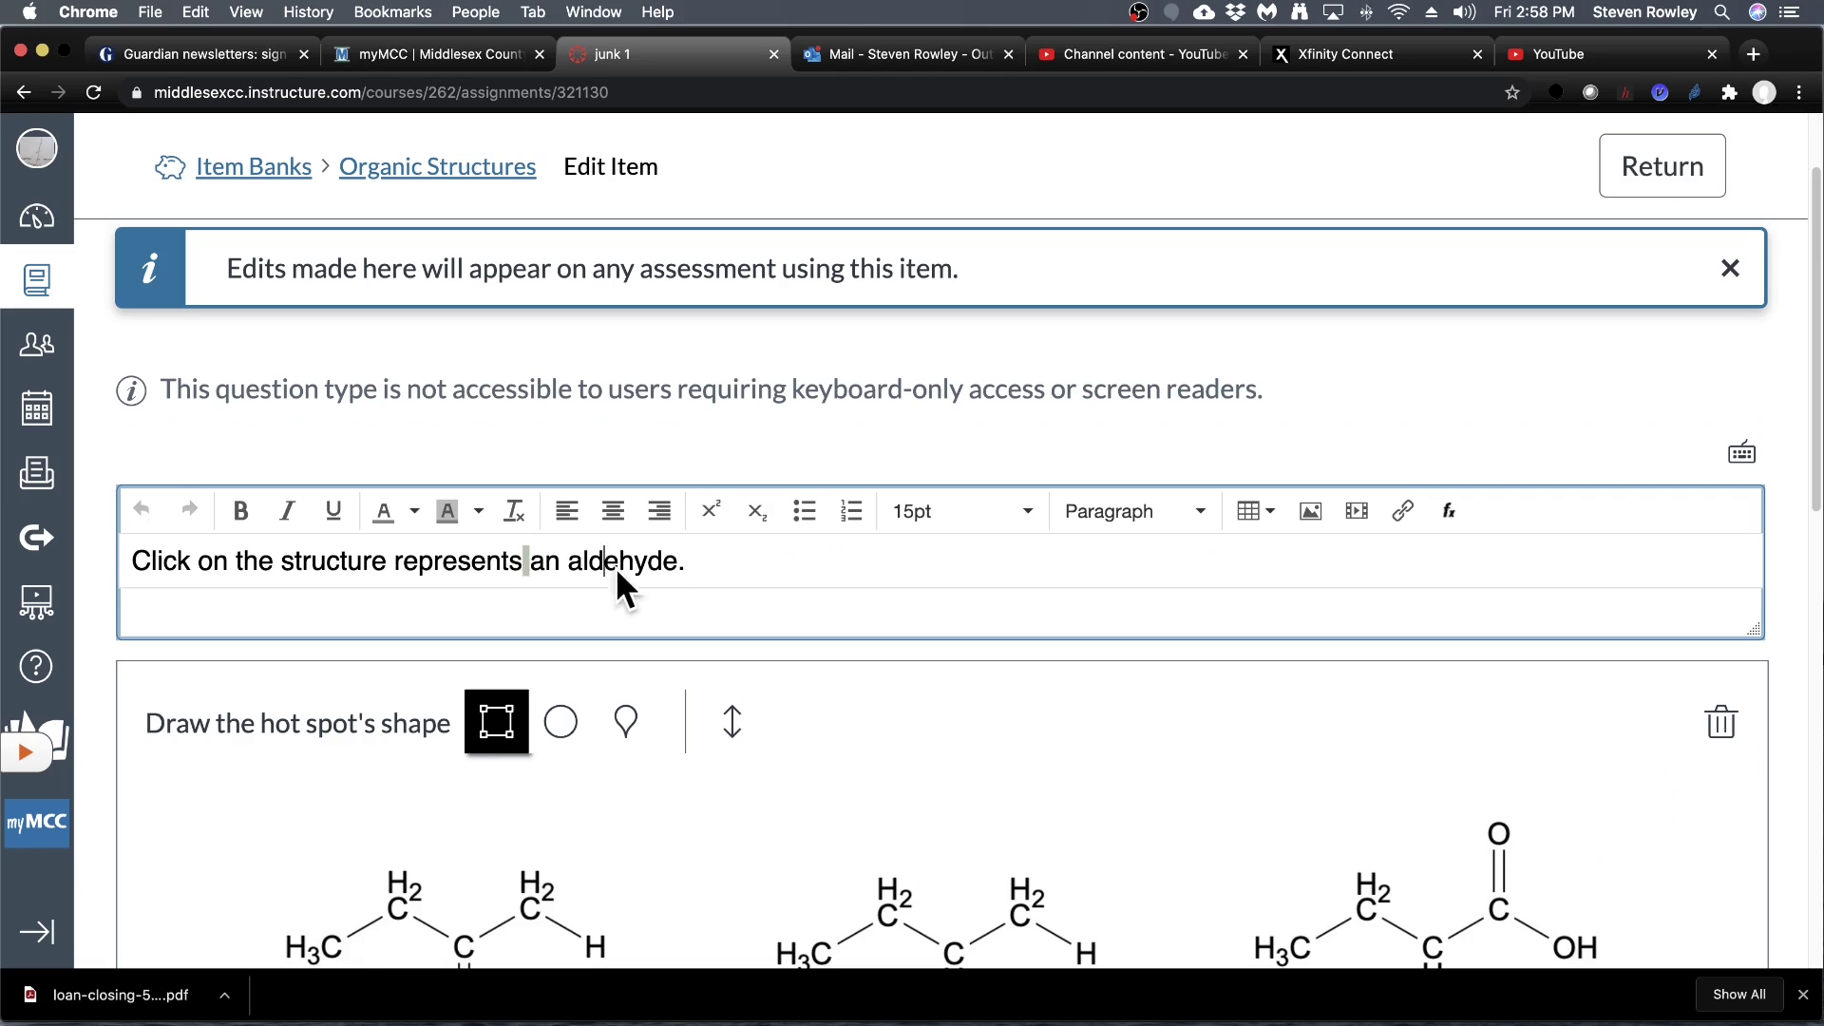
key(BackSpace)
drag(671, 562, 555, 561)
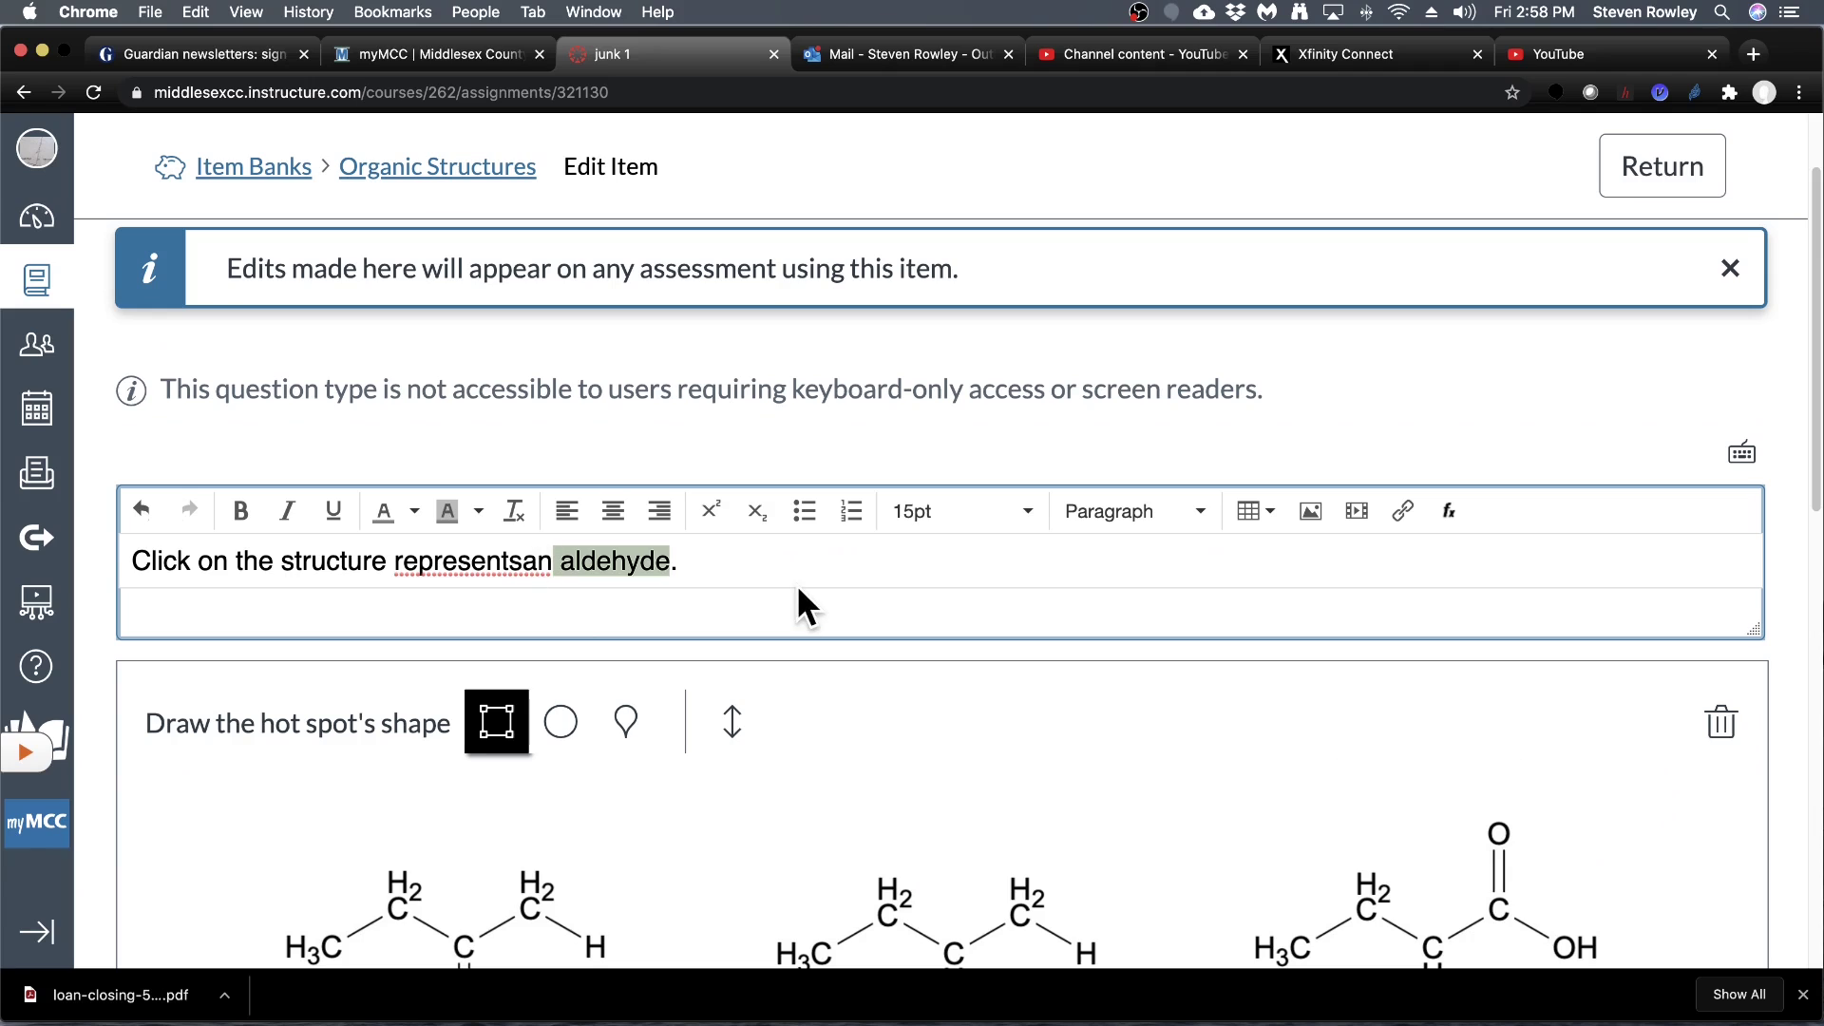
key(BackSpace)
key(BackSpace)
key(BackSpace)
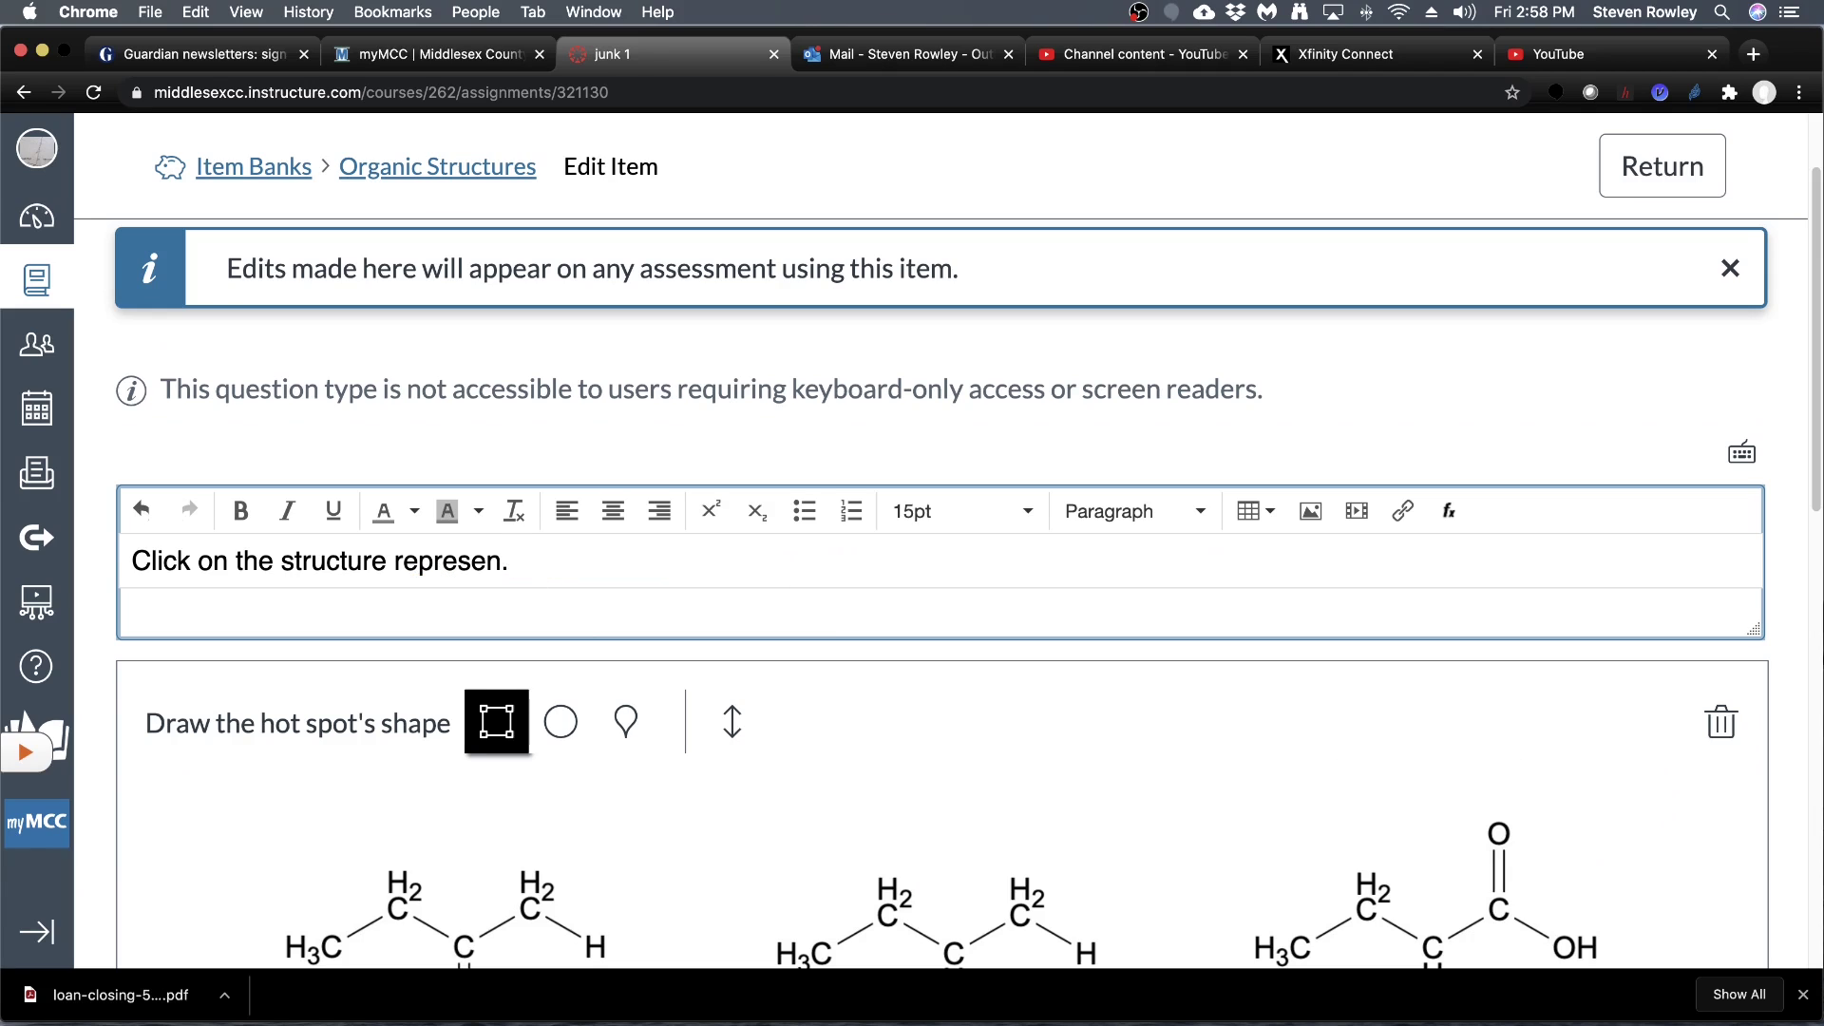
text(s a primary alcohol)
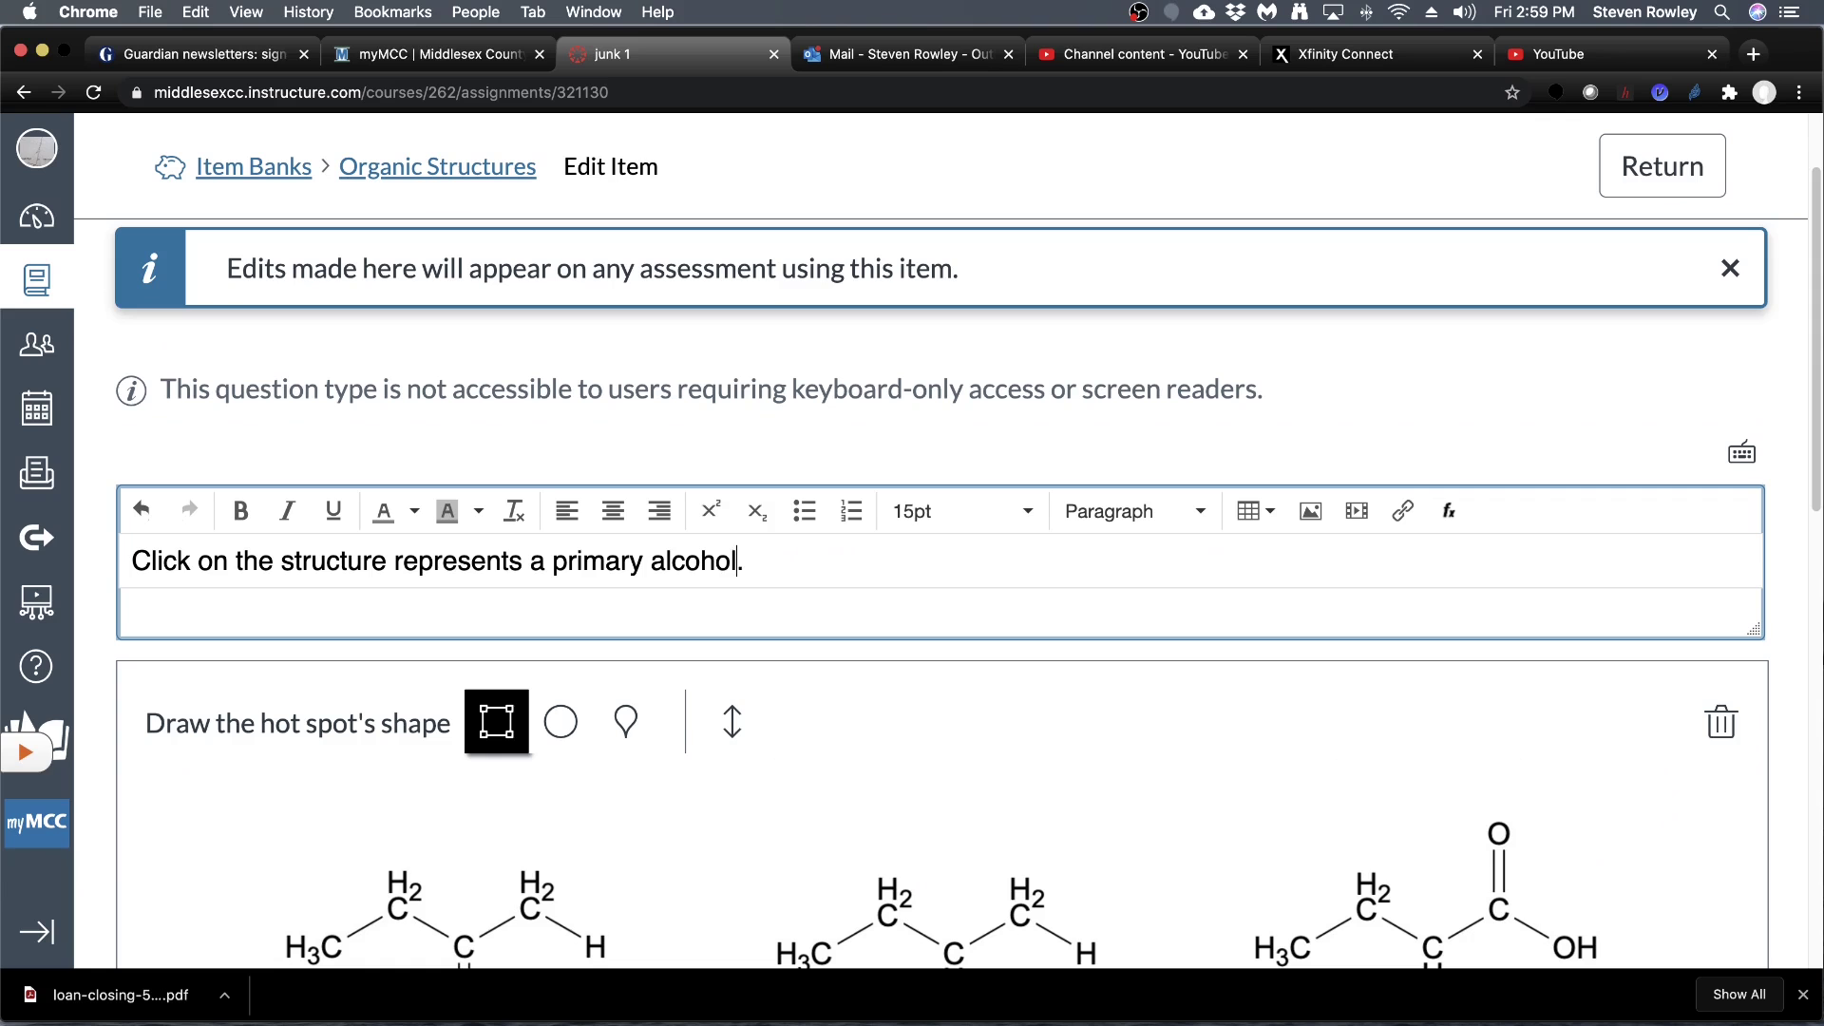
Redraw the rectangular hot spot around the primary alcohol structure with the terminal OH and save the edited question
scroll(1286, 725, down, 5)
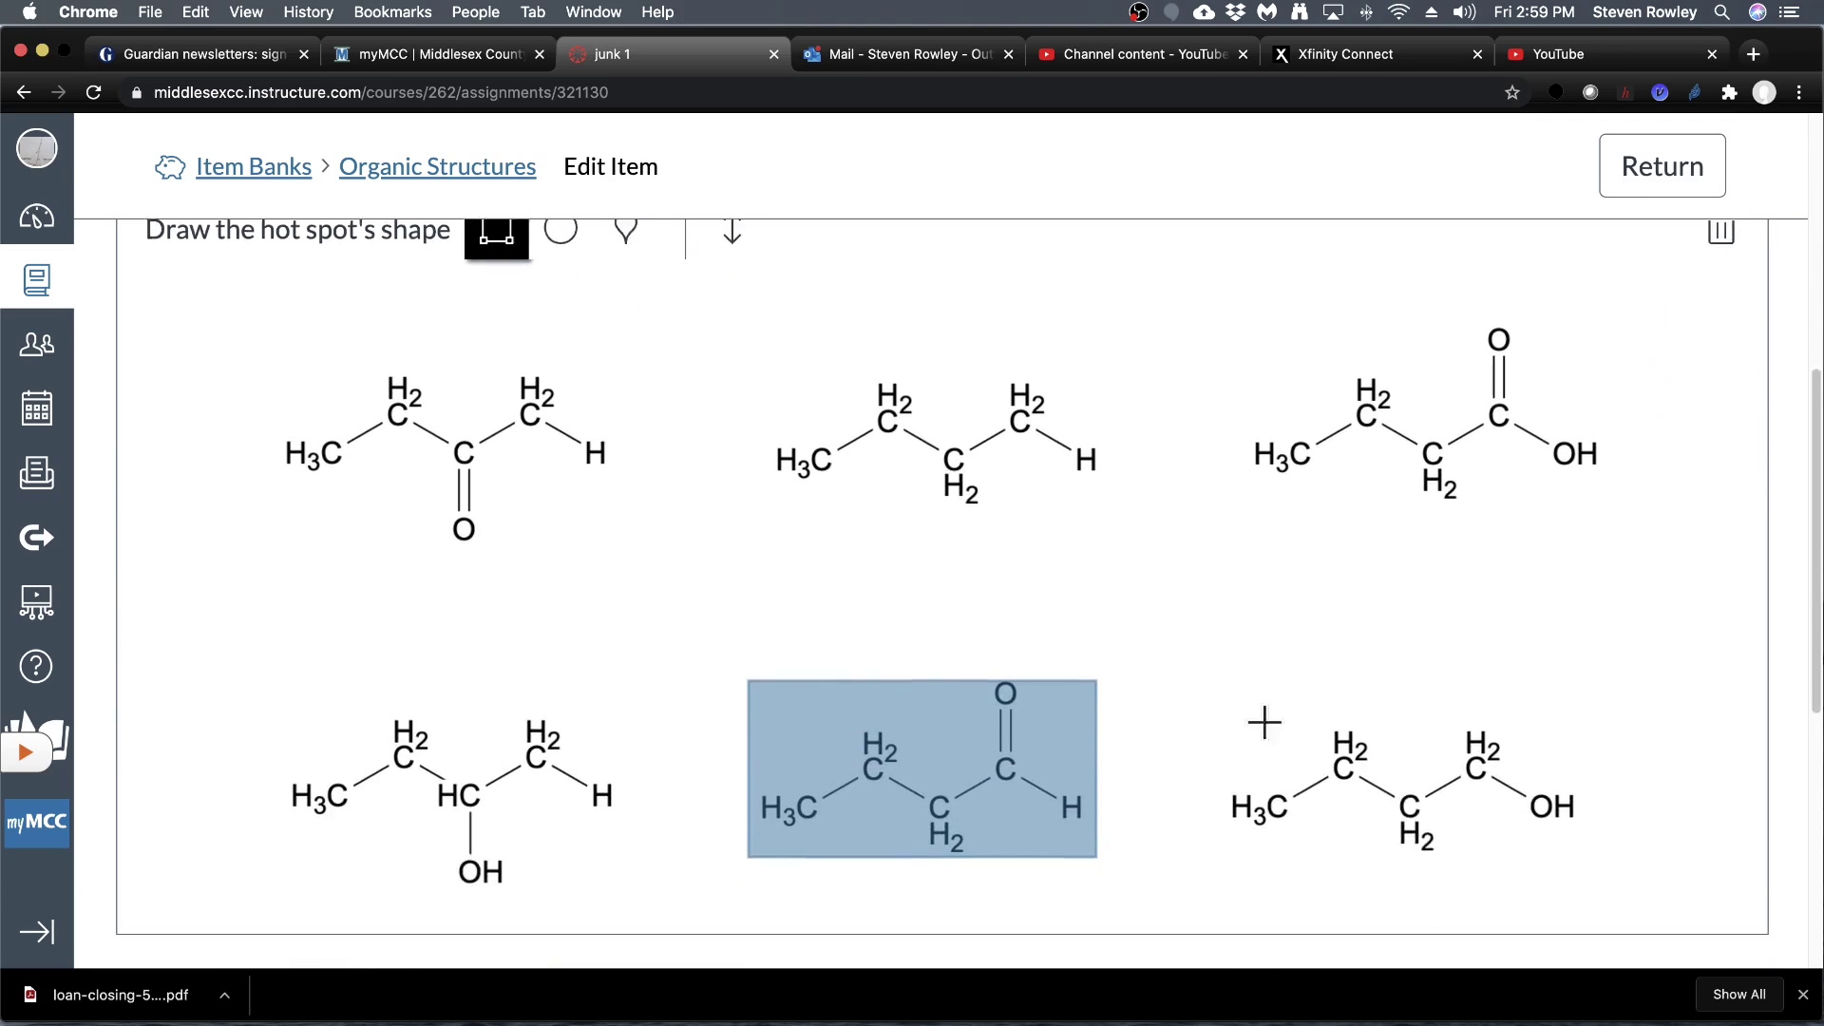
scroll(1264, 722, down, 1)
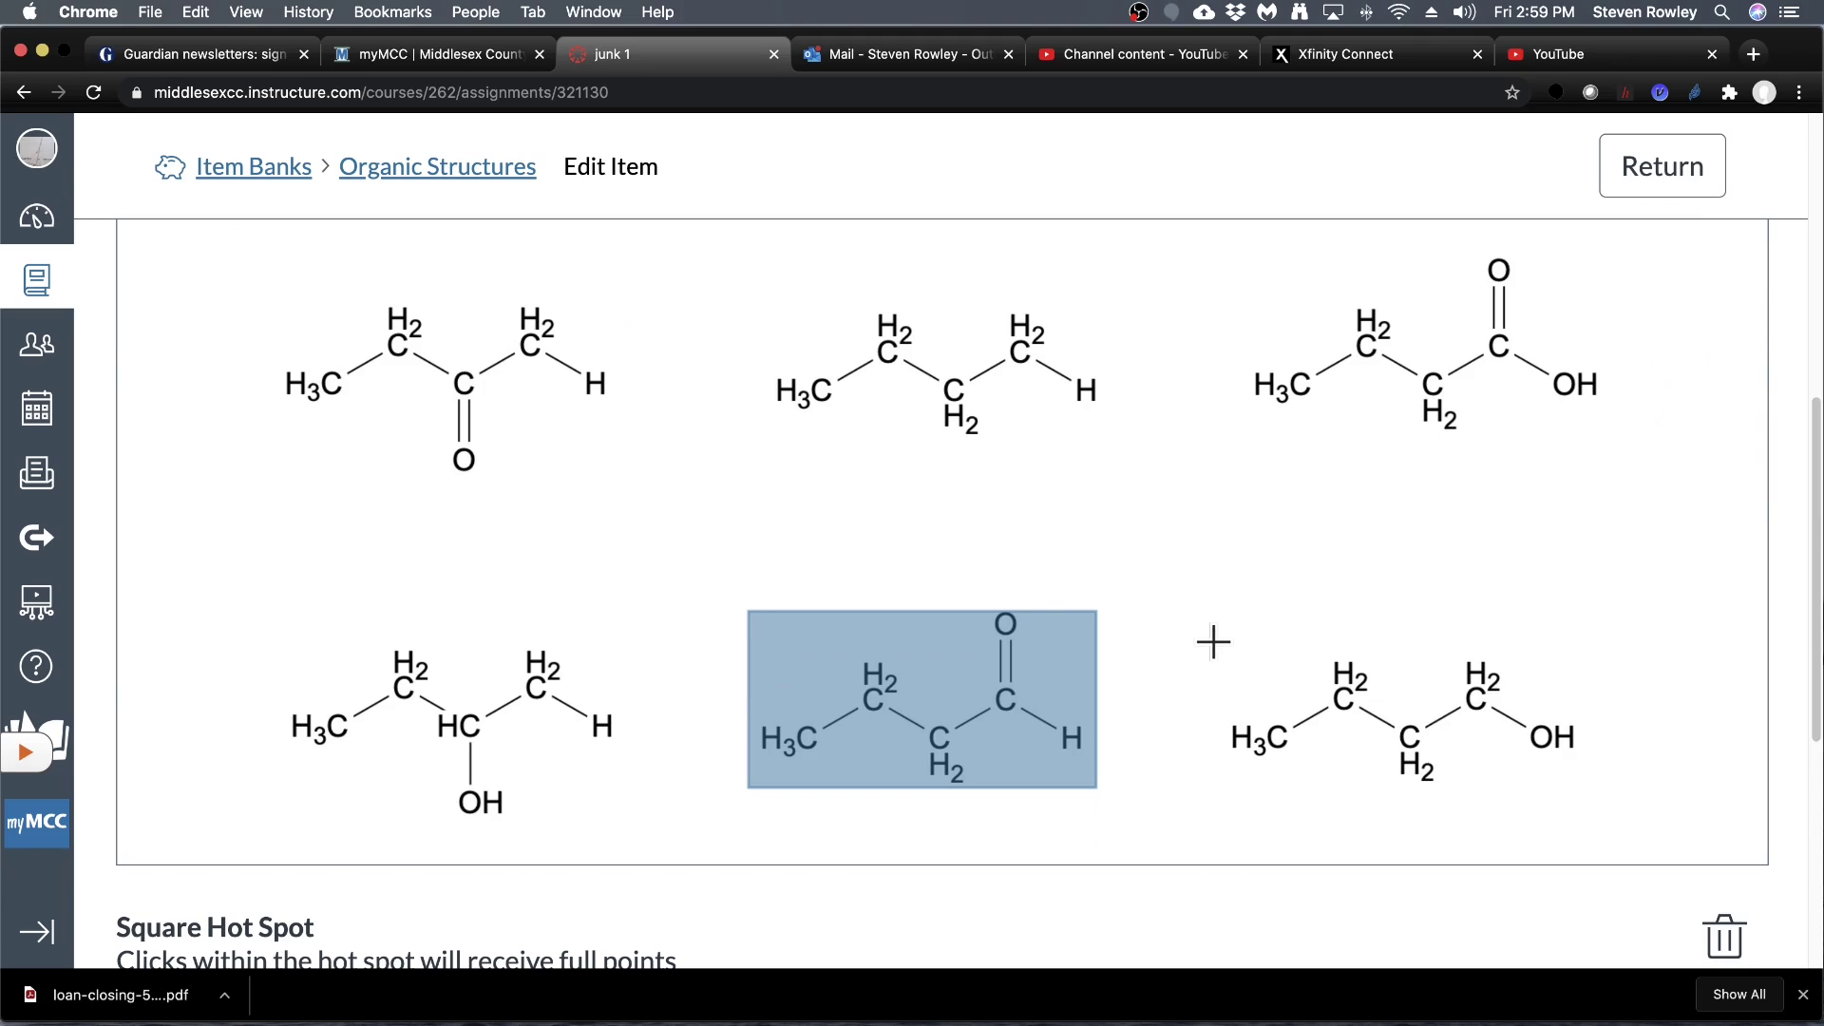
drag(1213, 643, 1589, 742)
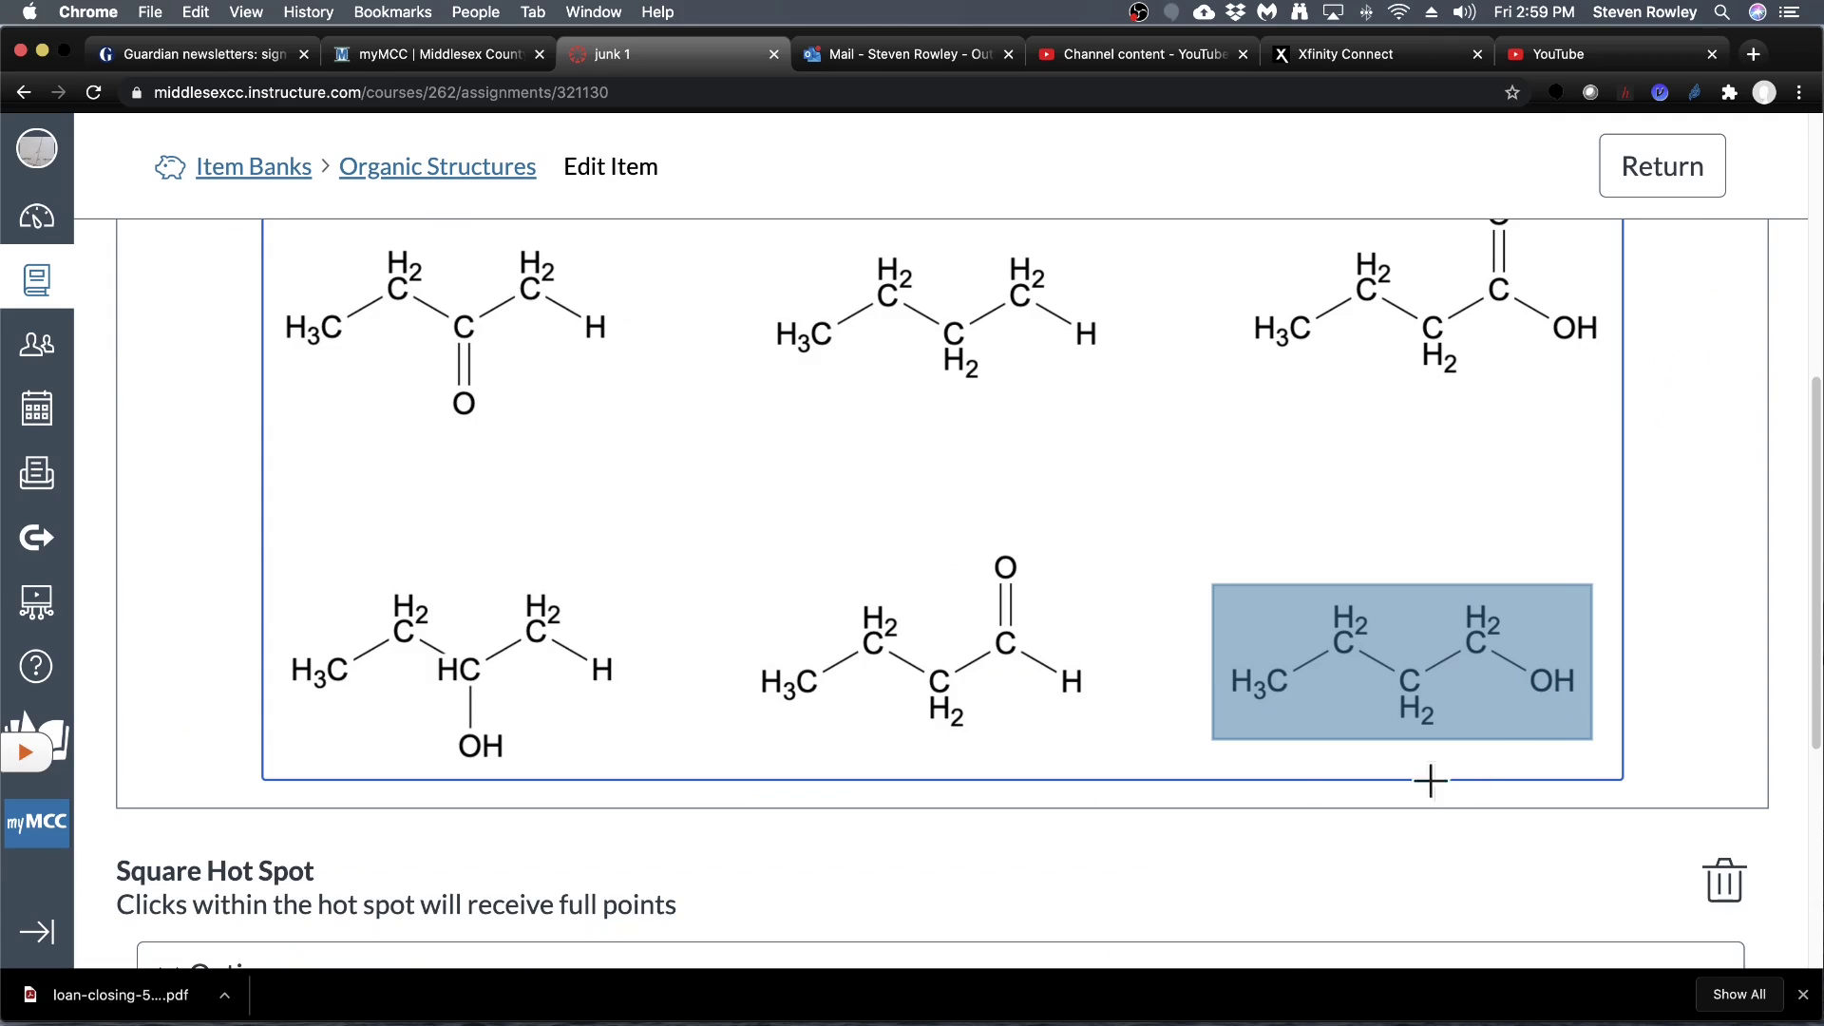
scroll(1583, 842, down, 5)
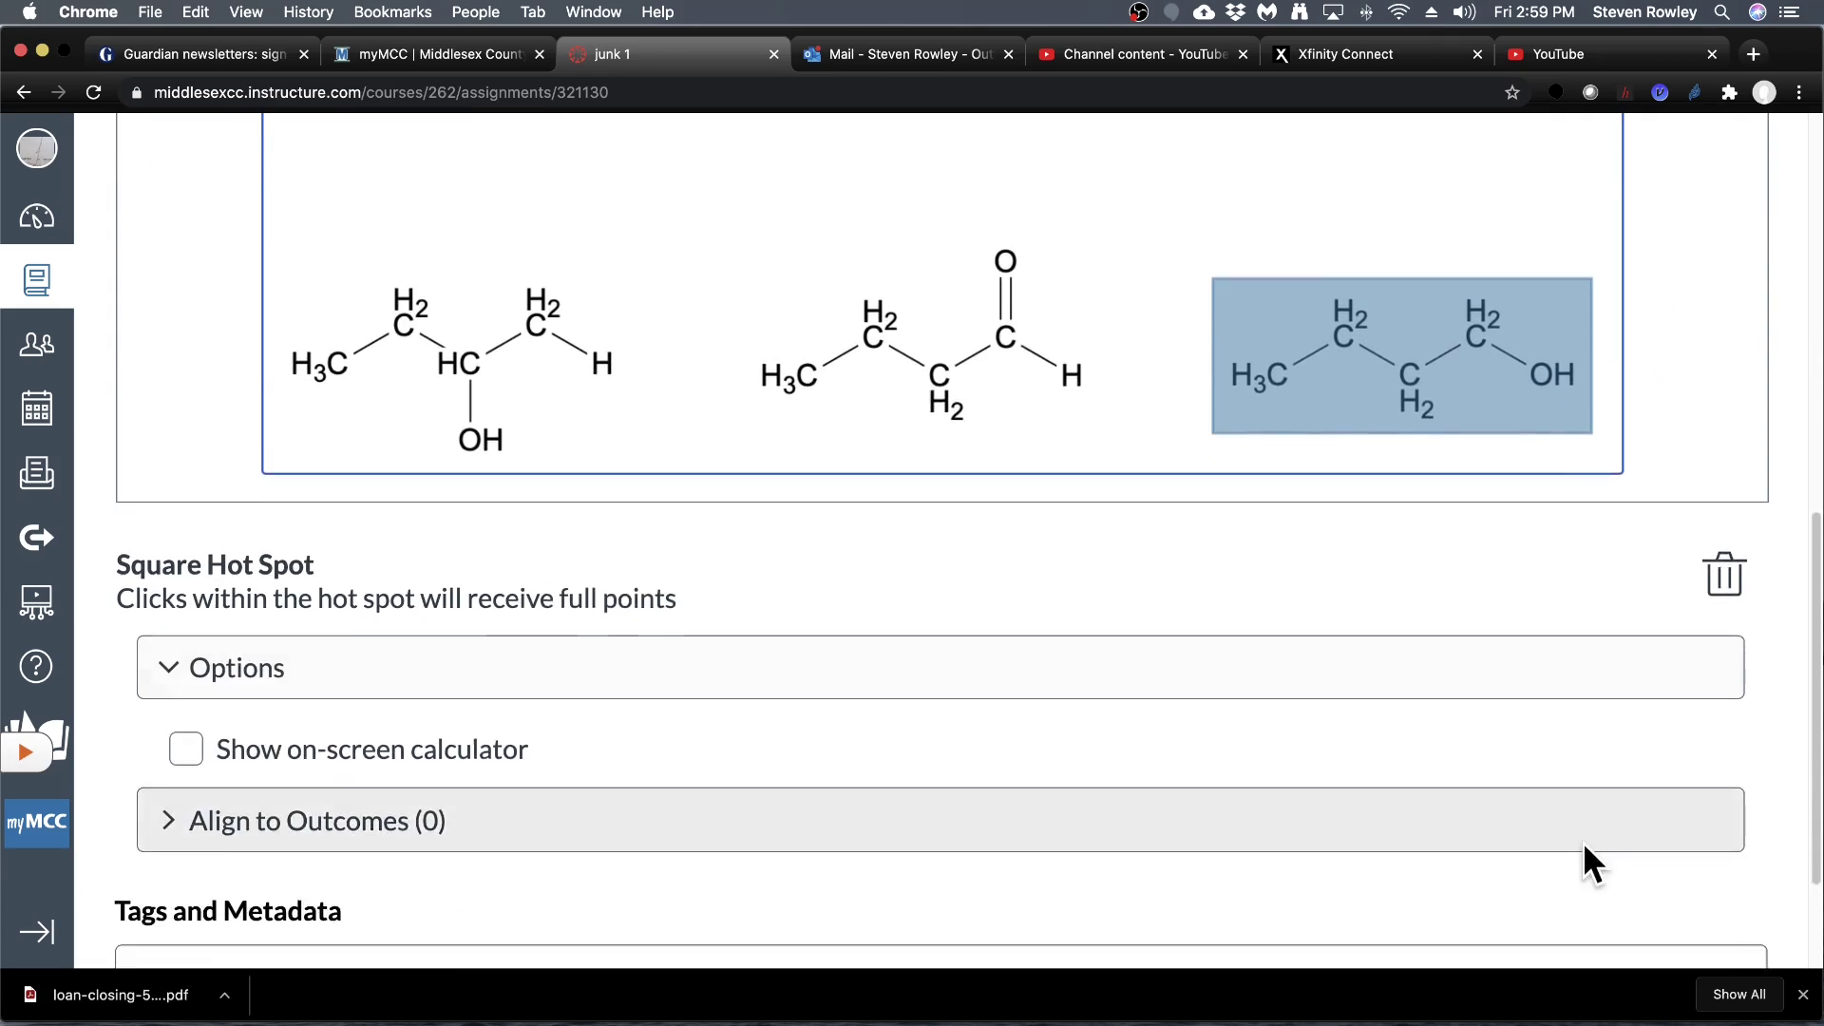
click(1746, 939)
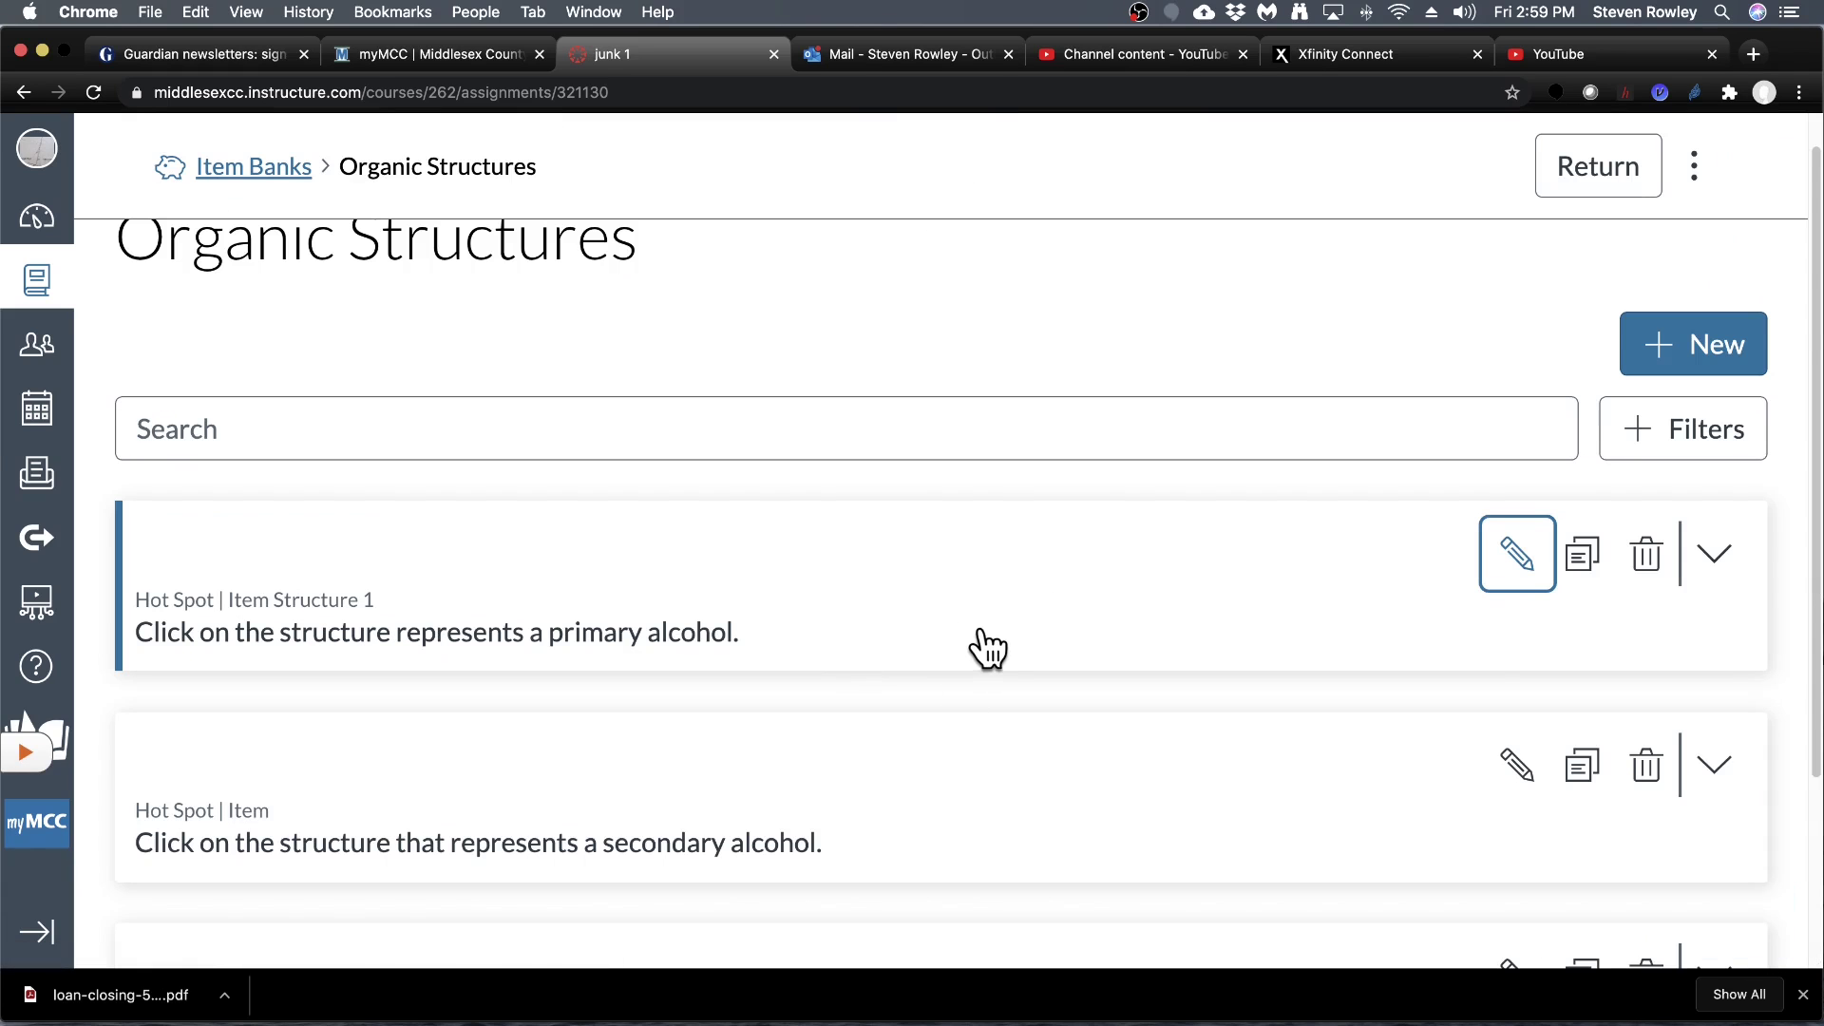
scroll(988, 649, down, 3)
scroll(988, 642, up, 4)
scroll(803, 677, down, 3)
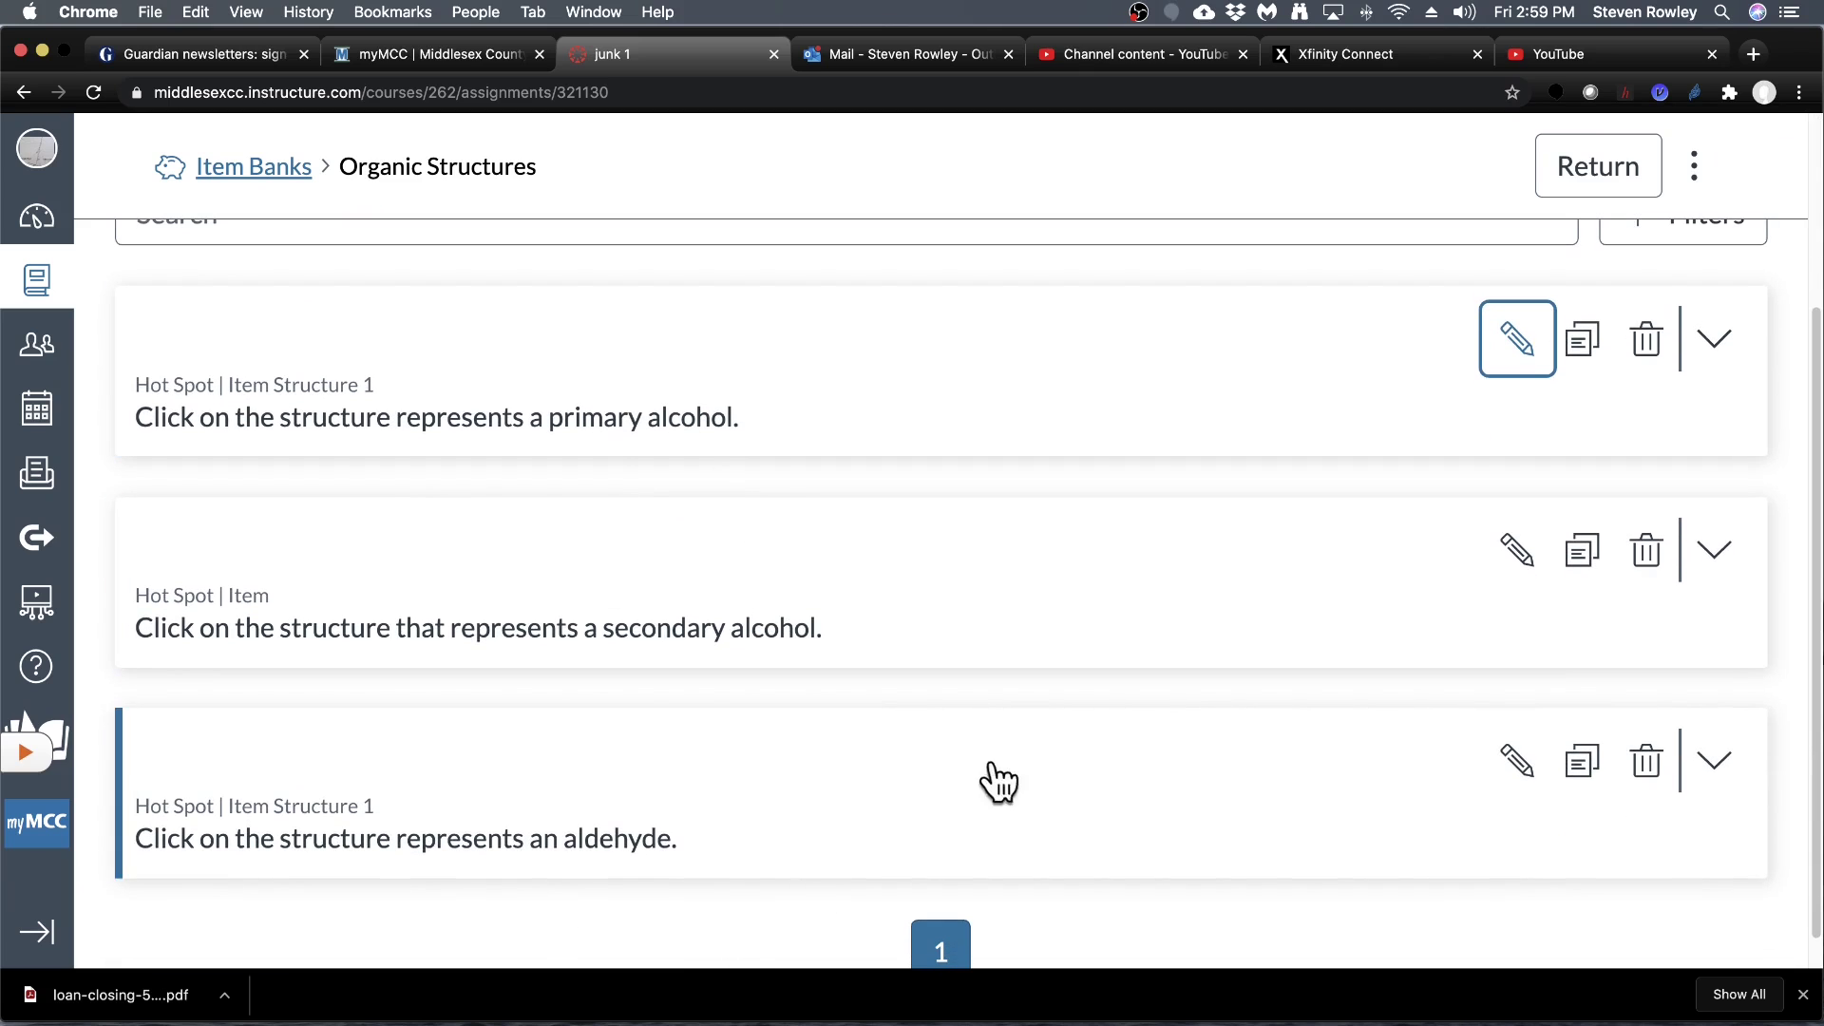